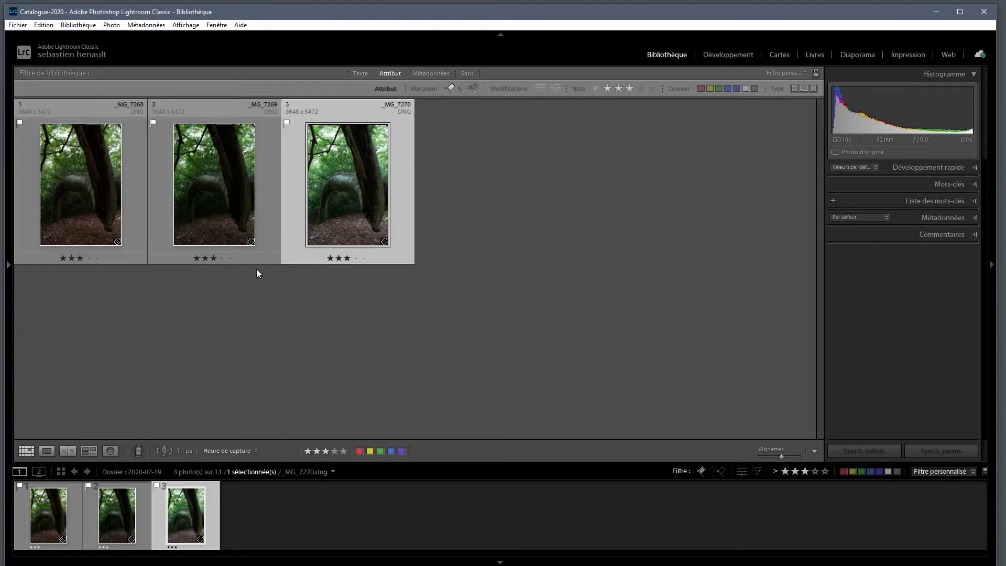
Step: Select the three photos from _MG_7268 to _MG_7270 and open them together in the Develop module with Auto Sync
{"action": "left_click", "coordinate": [106, 209]}
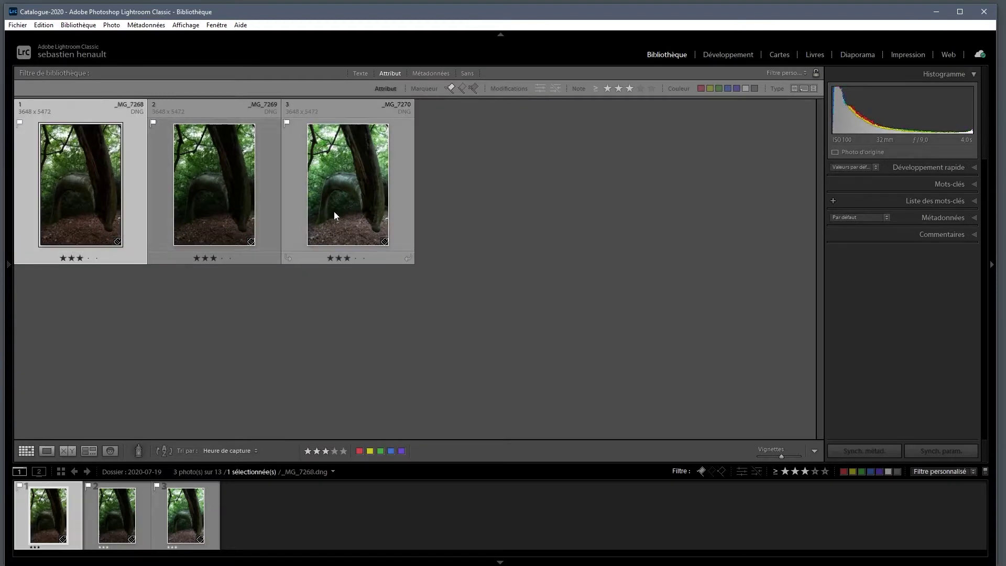
{"action": "left_click", "coordinate": [334, 211], "text": "shift"}
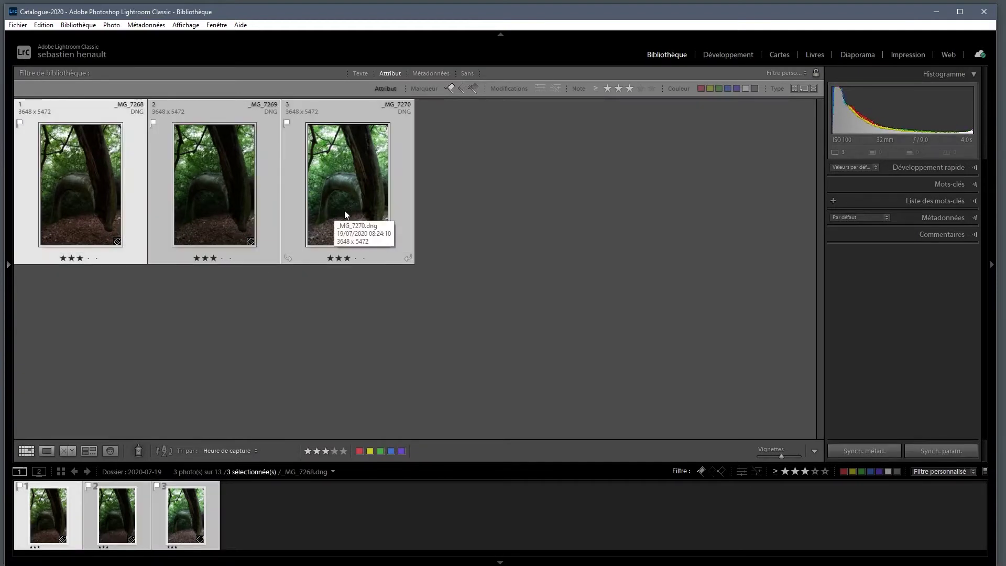
{"action": "left_click", "coordinate": [730, 55]}
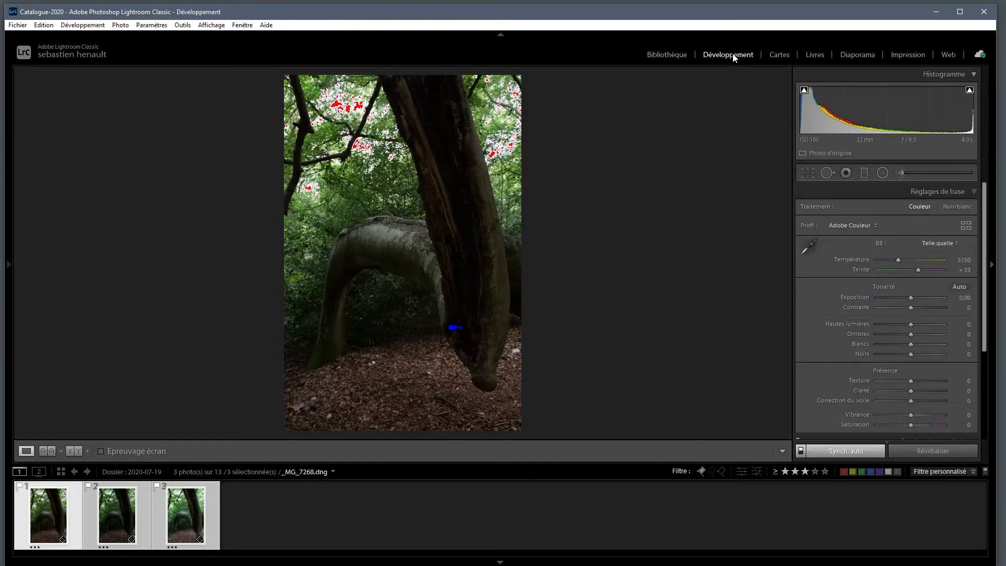
{"action": "left_click", "coordinate": [845, 449]}
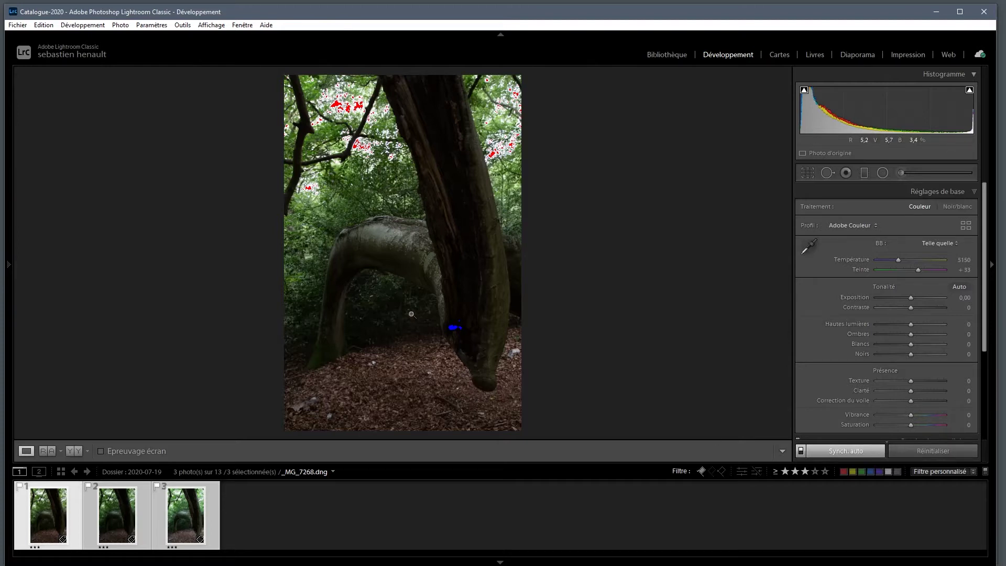
Step: Enable chromatic aberration removal and the lens profile correction for the three selected photos
{"action": "left_click", "coordinate": [935, 192]}
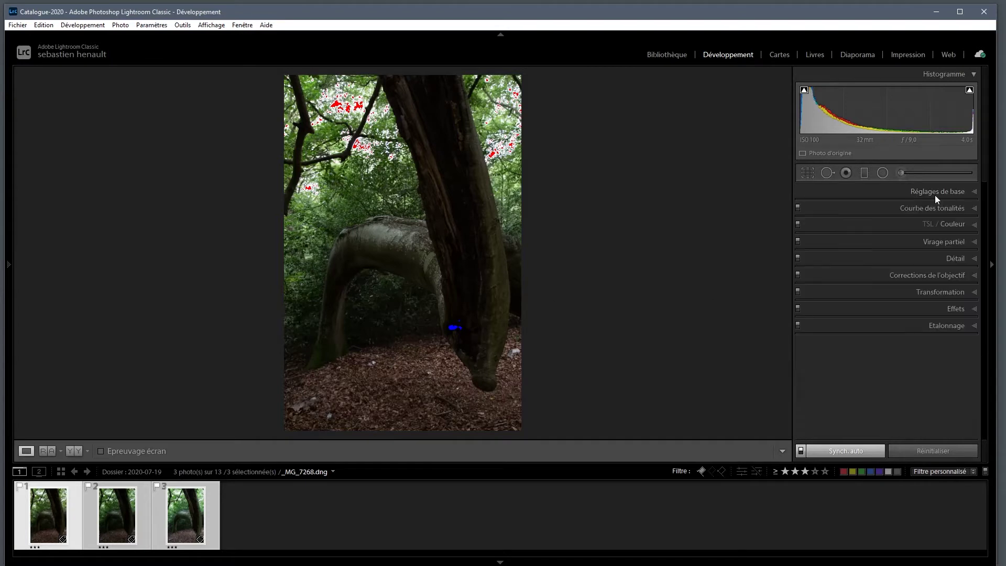
{"action": "left_click", "coordinate": [865, 273]}
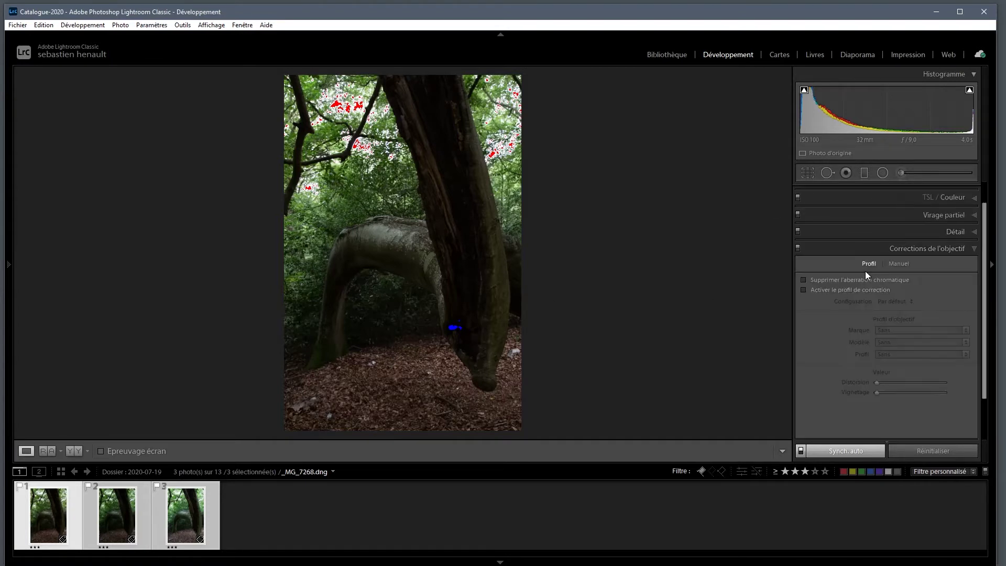
{"action": "left_click", "coordinate": [803, 281]}
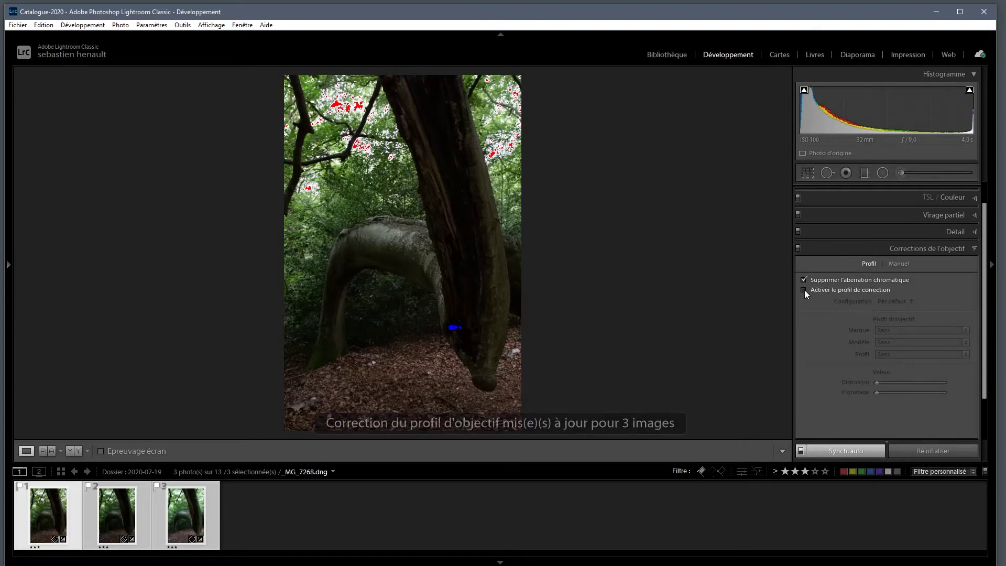
{"action": "left_click", "coordinate": [803, 290]}
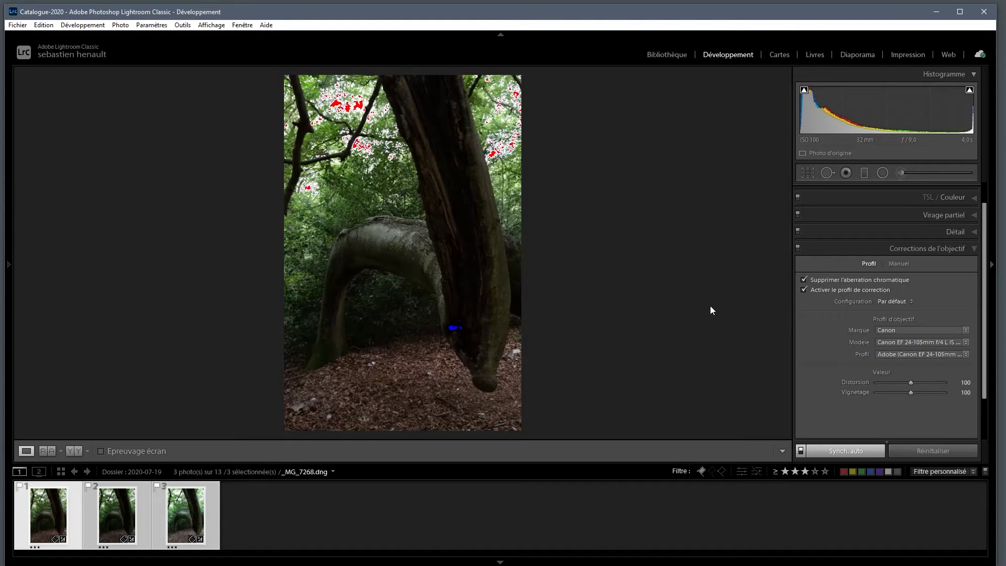
Step: Apply the Adobe Paysage profile to the selected photos and set their white balance to Auto
{"action": "scroll", "coordinate": [880, 198], "scroll_direction": "up", "scroll_amount": 1}
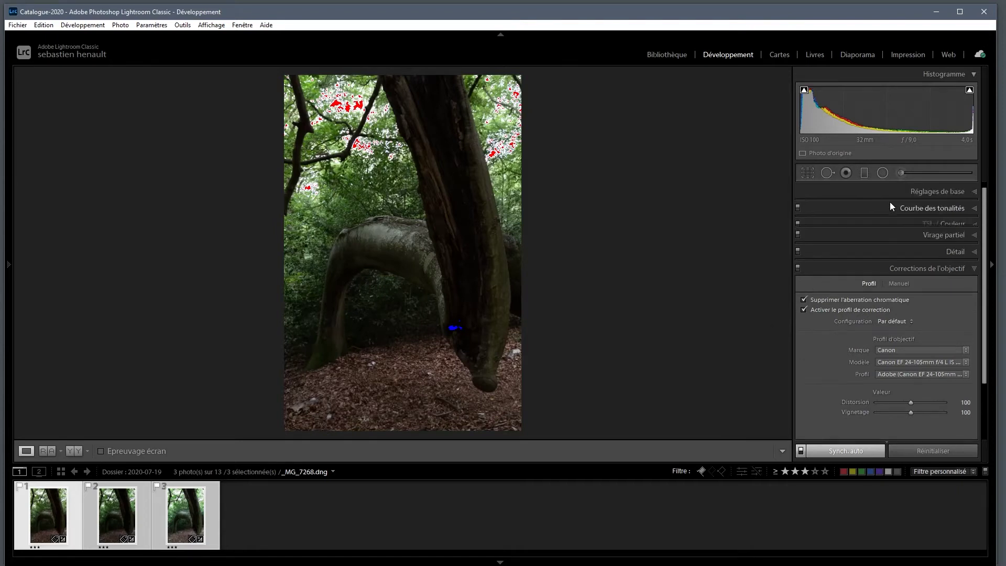
{"action": "left_click", "coordinate": [885, 195]}
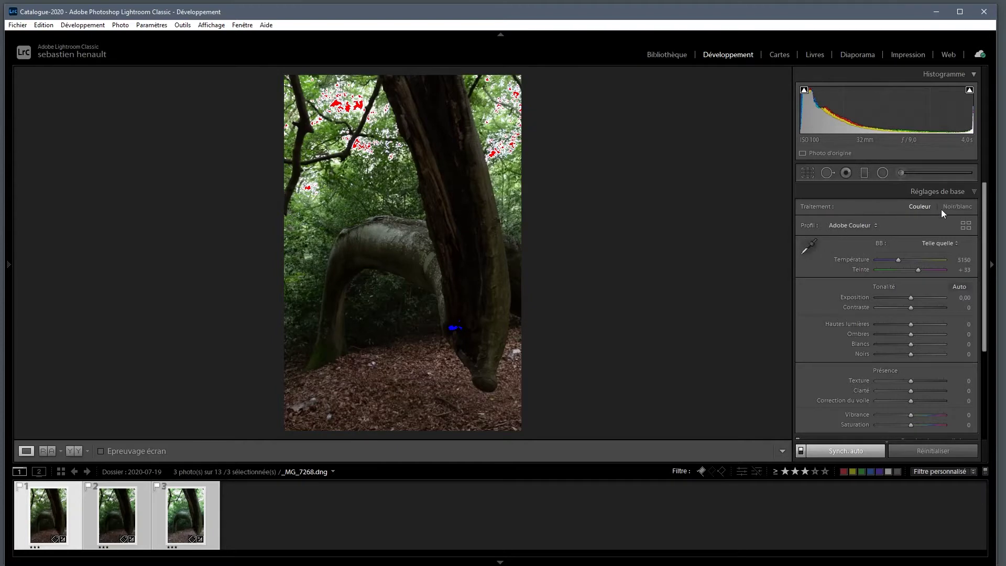
{"action": "left_click", "coordinate": [851, 226]}
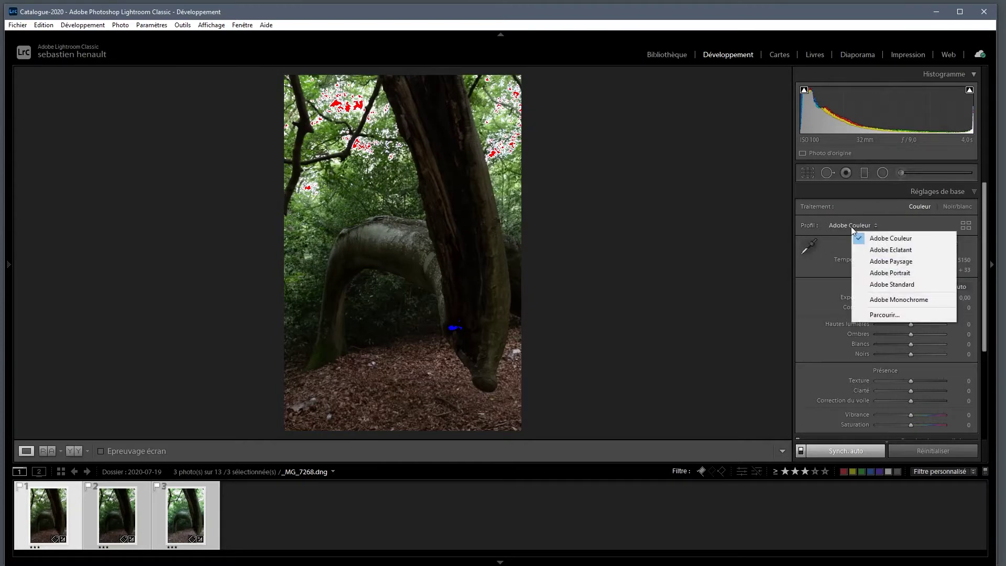
{"action": "left_click", "coordinate": [891, 261]}
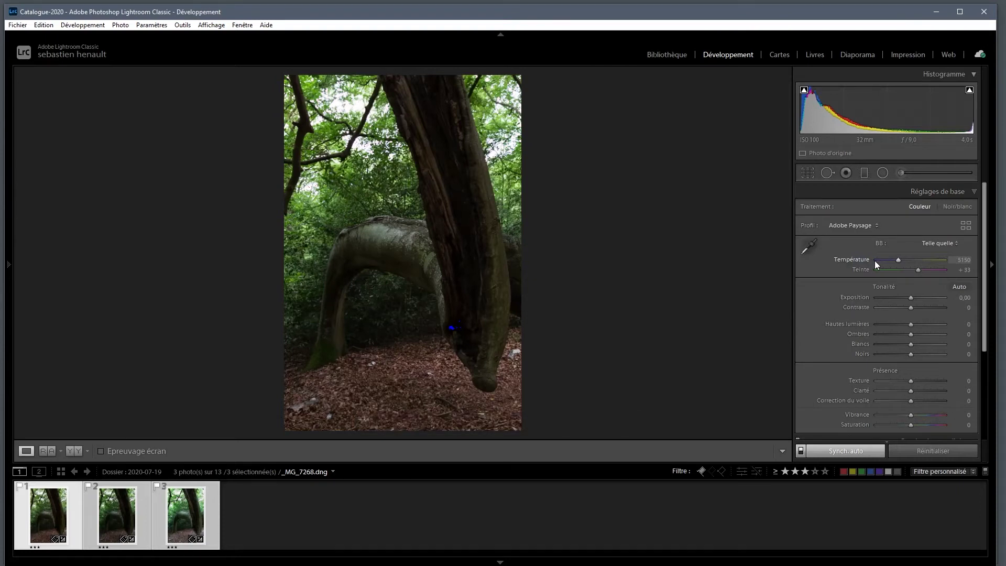
{"action": "left_click", "coordinate": [938, 242]}
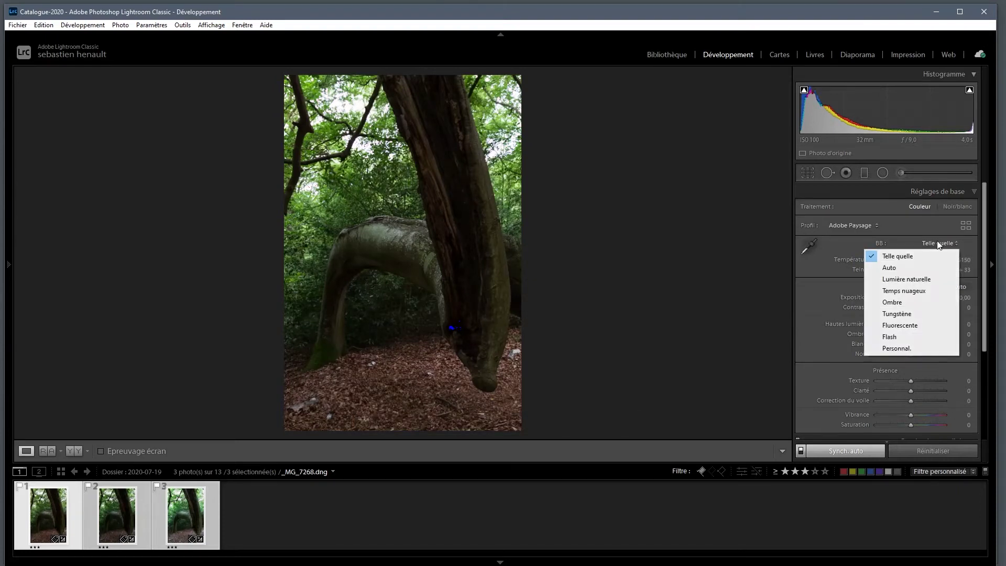
{"action": "left_click", "coordinate": [891, 268]}
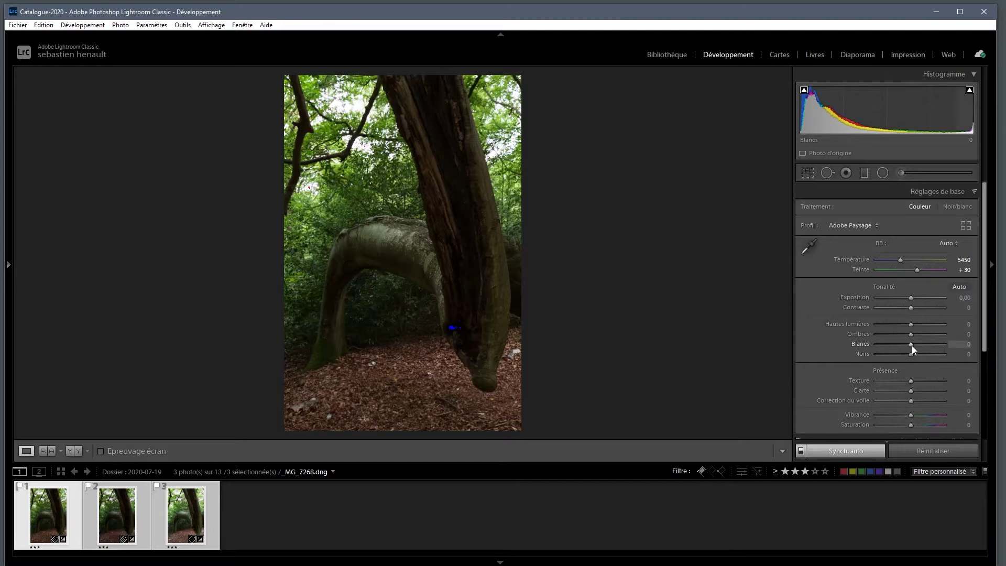
Step: Set the basic tones to Blancs -10, Noirs +35, Ombres +43, Hautes lumières -53 and Exposition +0,20
{"action": "mouse_move", "coordinate": [911, 345]}
{"action": "left_mouse_down"}
{"action": "mouse_move", "coordinate": [911, 356]}
{"action": "mouse_move", "coordinate": [922, 354]}
{"action": "left_mouse_up"}
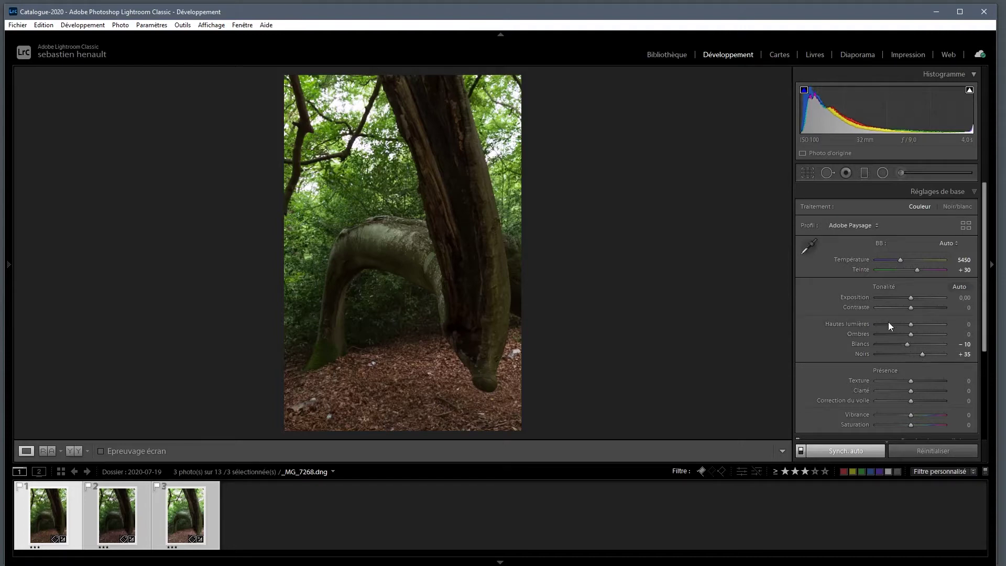
{"action": "left_click_drag", "start_coordinate": [913, 333], "coordinate": [925, 333]}
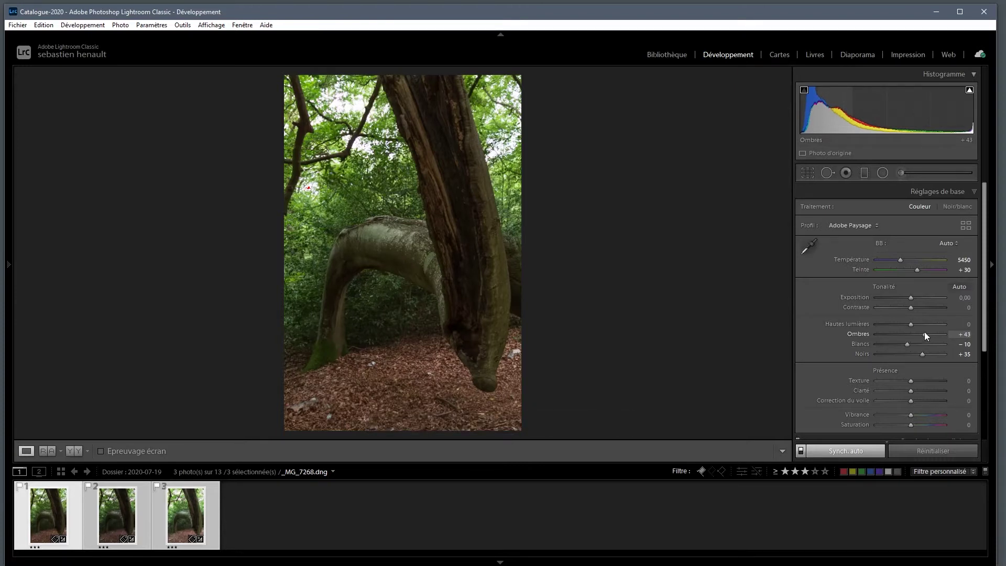
{"action": "left_click_drag", "start_coordinate": [911, 326], "coordinate": [893, 326]}
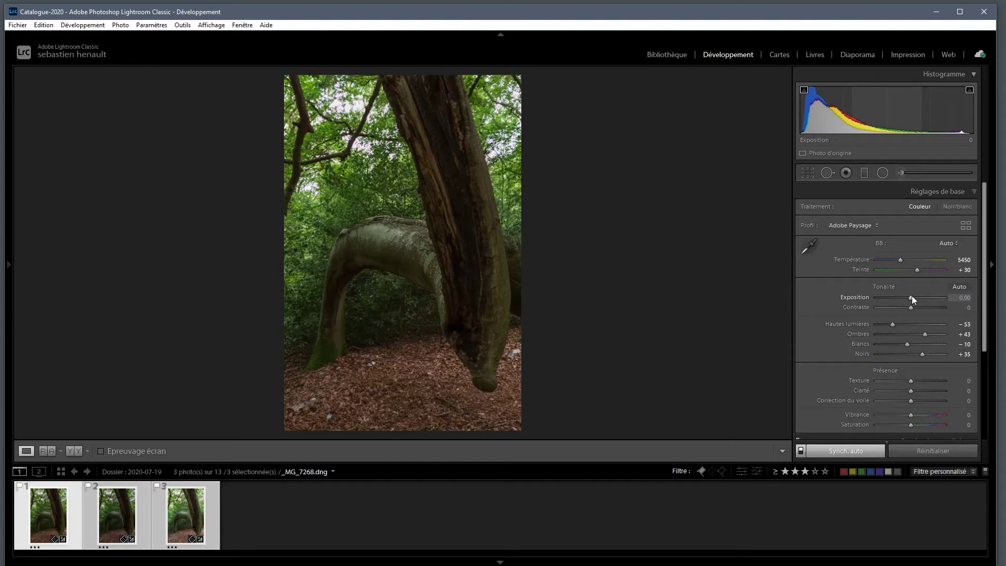
{"action": "key", "text": "Up"}
{"action": "key", "text": "Up"}
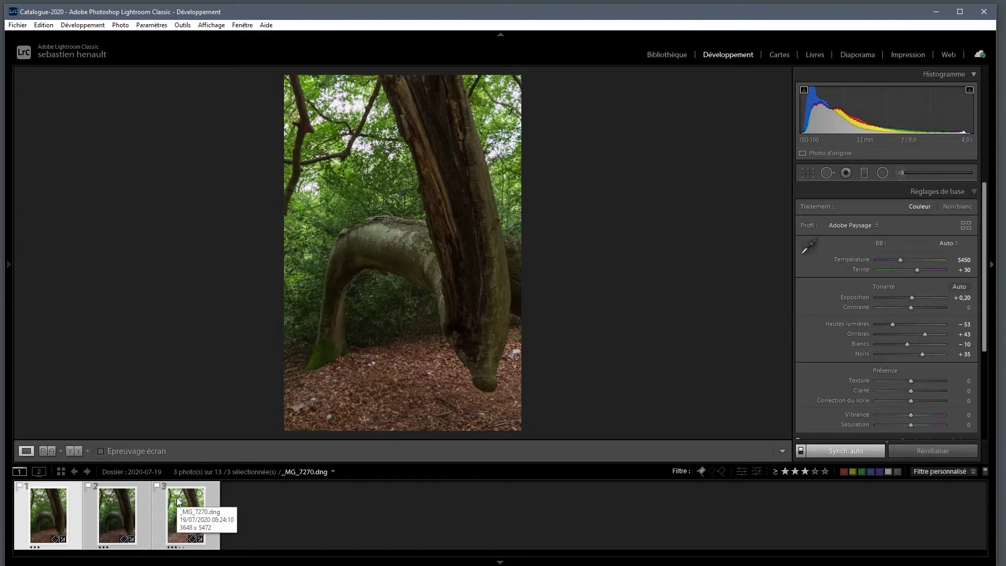
Step: Look through the developed photos, then define _MG_7268 as the reference photo and show the side-by-side reference view
{"action": "left_click", "coordinate": [121, 514]}
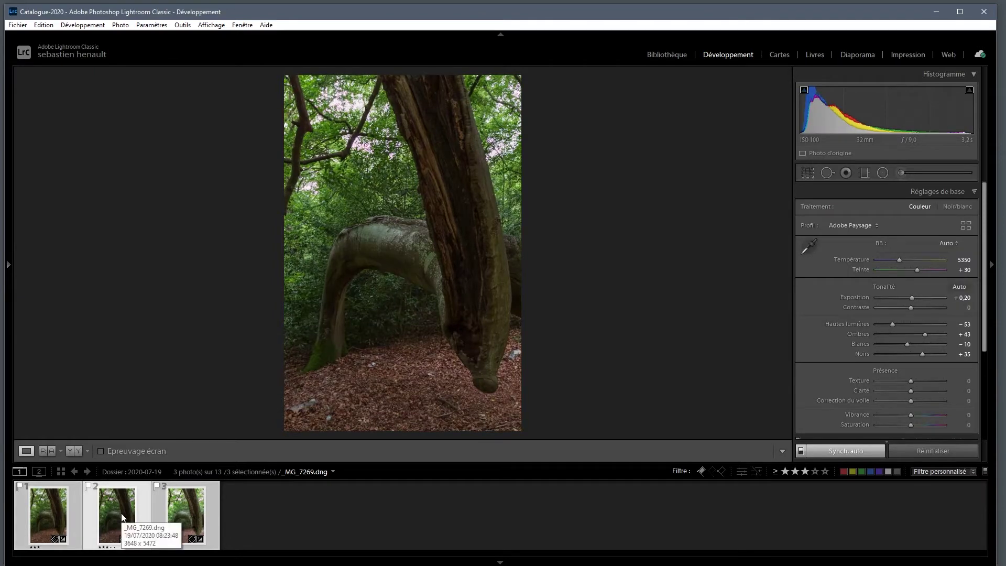
{"action": "left_click", "coordinate": [182, 512]}
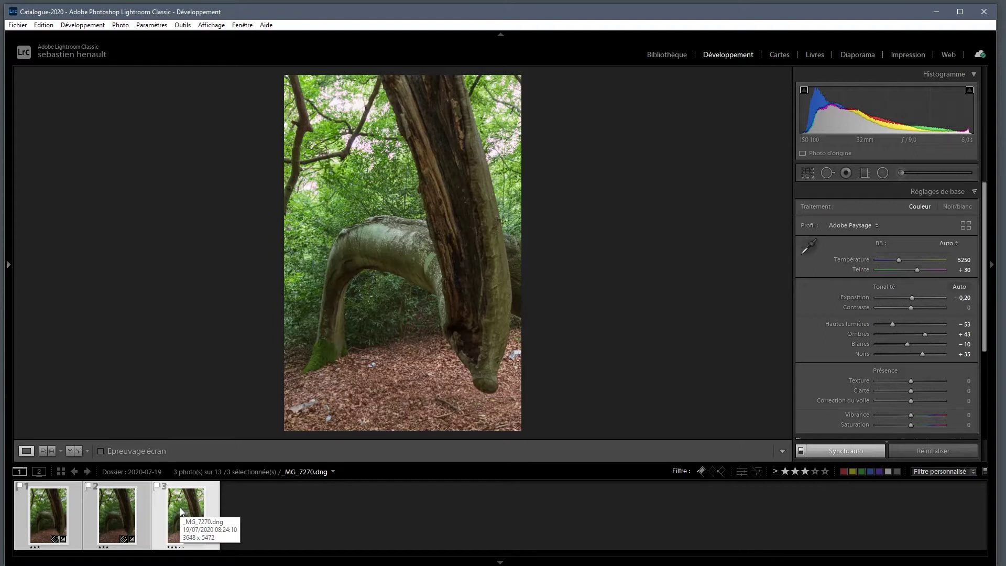
{"action": "left_click", "coordinate": [36, 509]}
{"action": "right_click", "coordinate": [36, 510]}
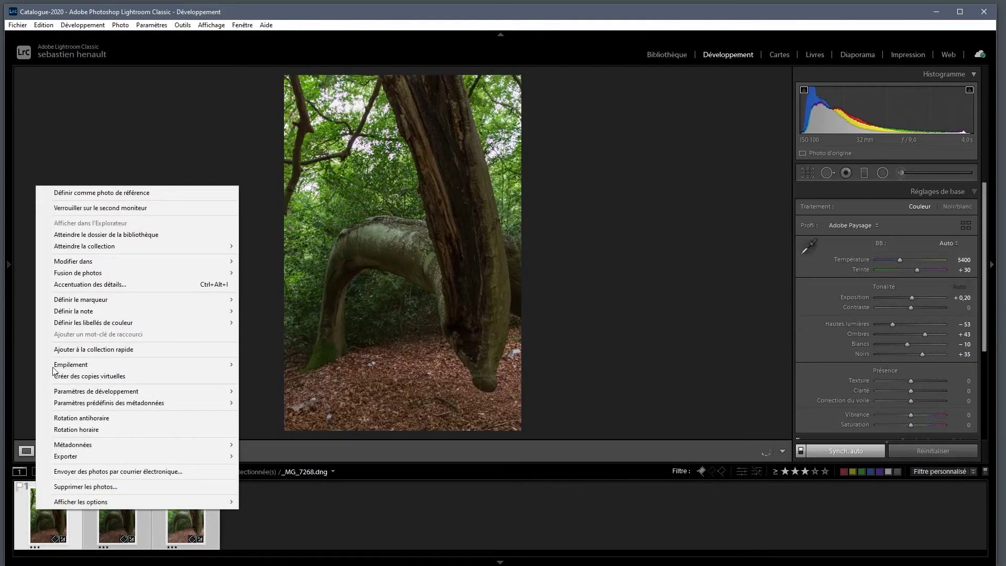
{"action": "left_click", "coordinate": [92, 193]}
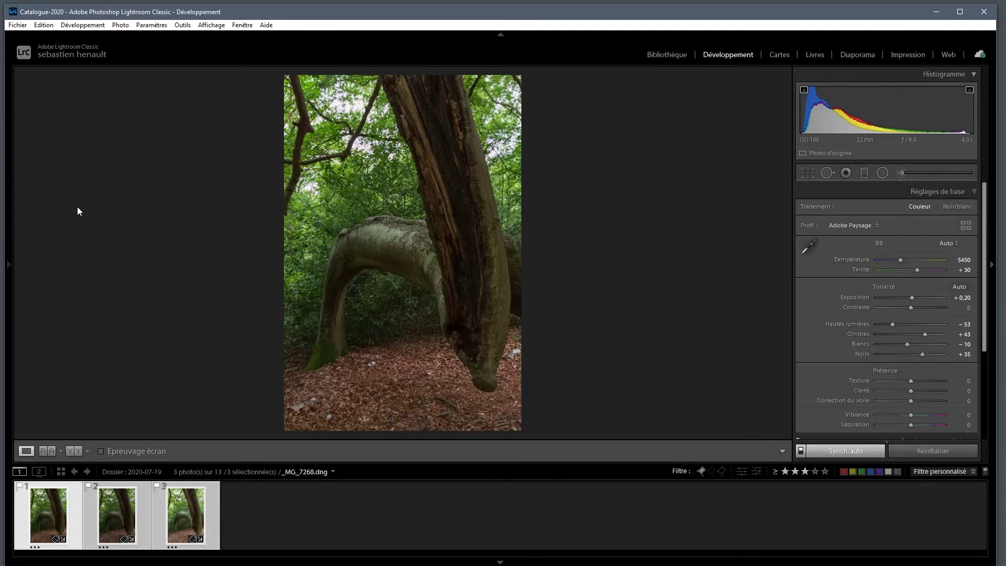
{"action": "left_click", "coordinate": [51, 451]}
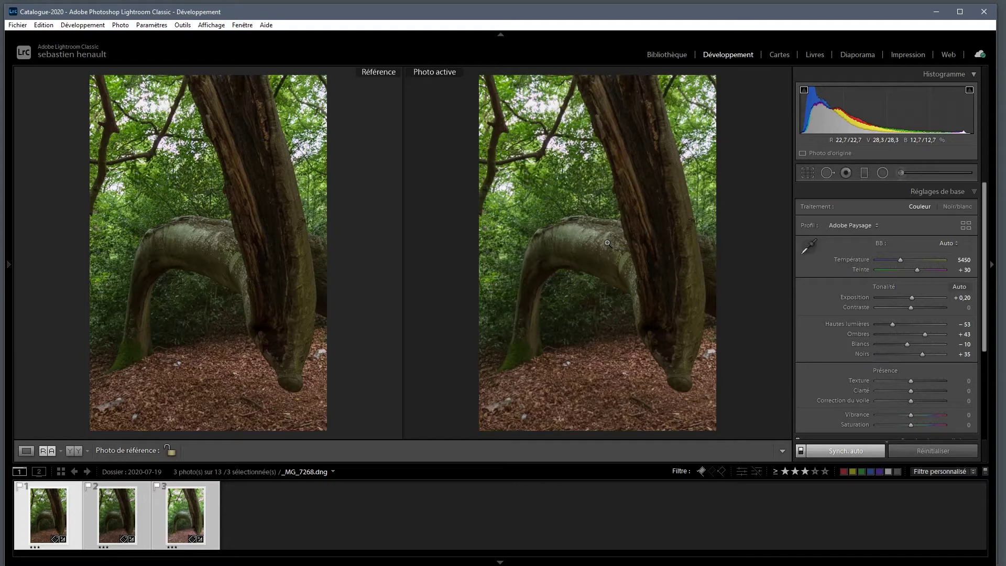
Step: With _MG_7269 as the active photo, set Température to 5643 and Ombres to +55
{"action": "left_click", "coordinate": [109, 509]}
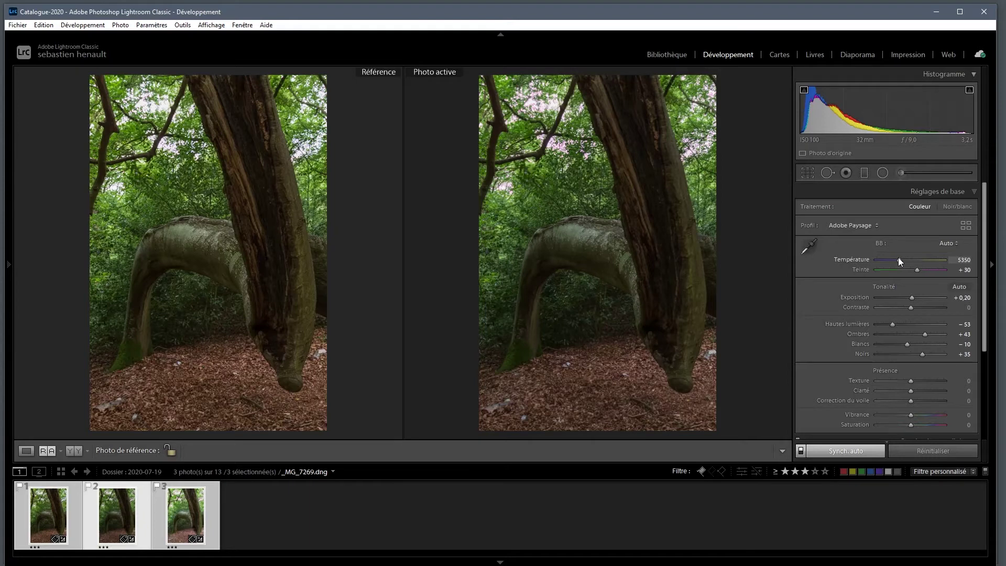
{"action": "left_click_drag", "start_coordinate": [901, 262], "coordinate": [904, 262]}
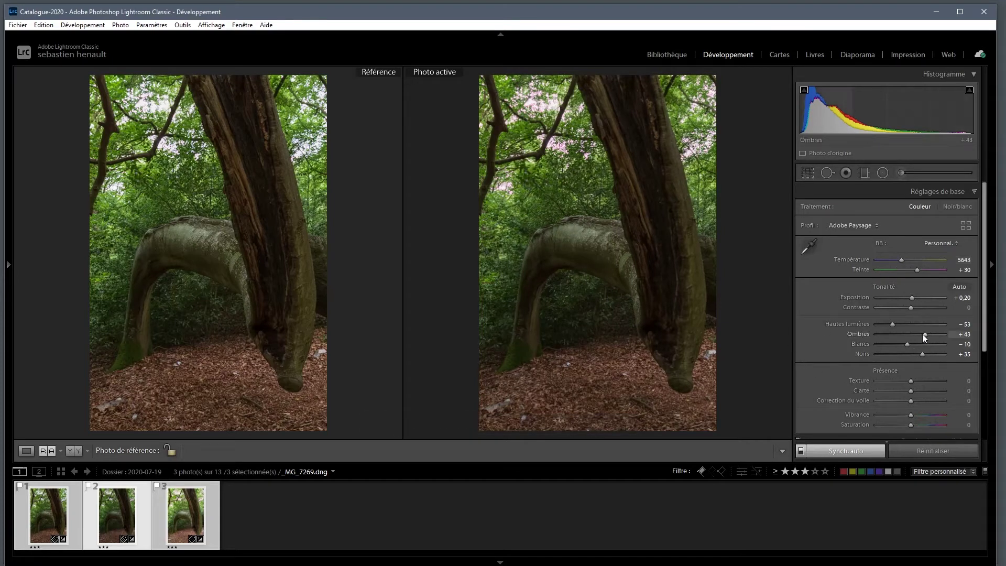
{"action": "left_click_drag", "start_coordinate": [926, 335], "coordinate": [929, 335]}
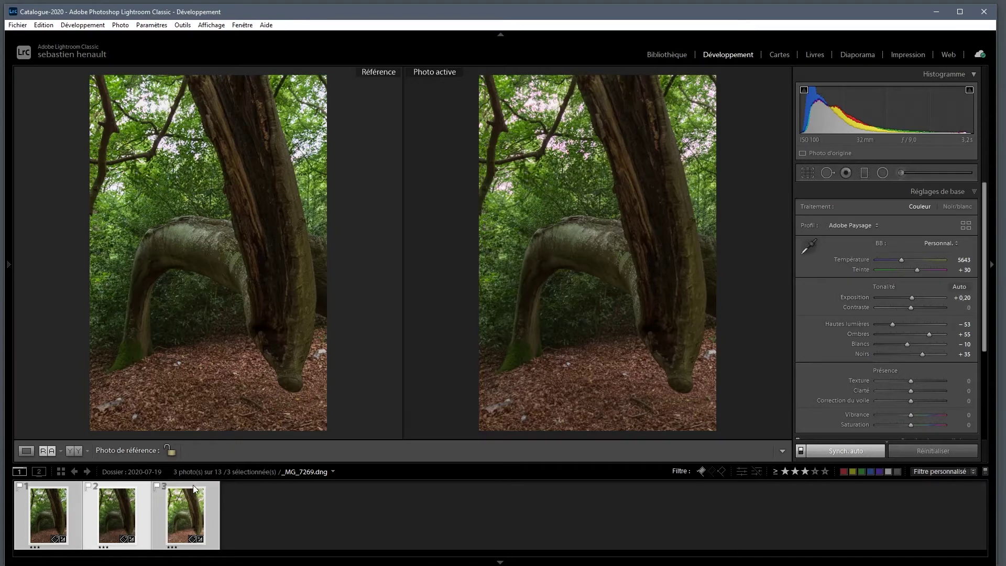
Step: With _MG_7270 active, set Température to 5488, Exposition to -0,43, Hautes lumières to -61 and Blancs to -44, and reset Ombres to 0
{"action": "left_click", "coordinate": [191, 504]}
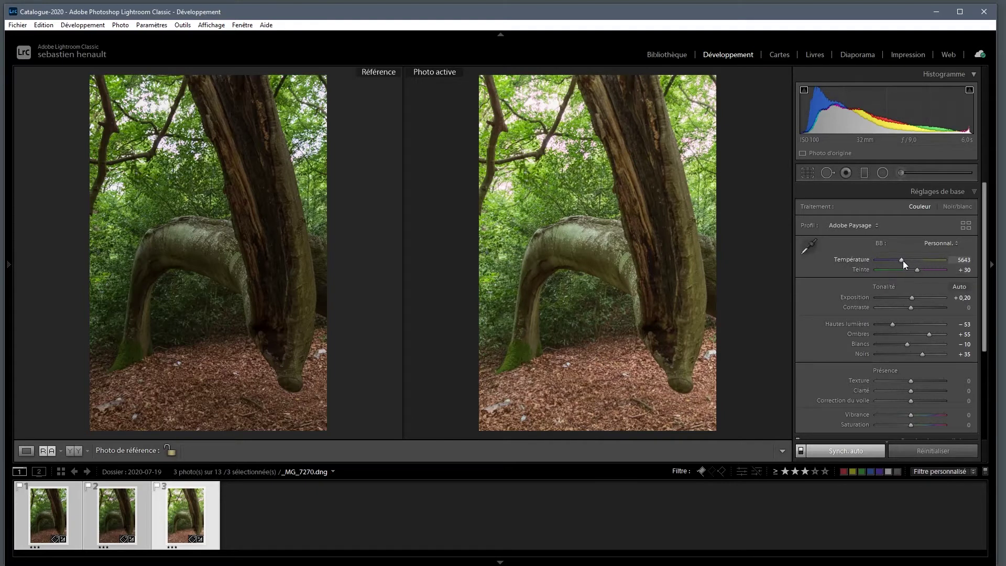
{"action": "left_click_drag", "start_coordinate": [902, 264], "coordinate": [902, 264]}
{"action": "left_click_drag", "start_coordinate": [910, 297], "coordinate": [908, 298]}
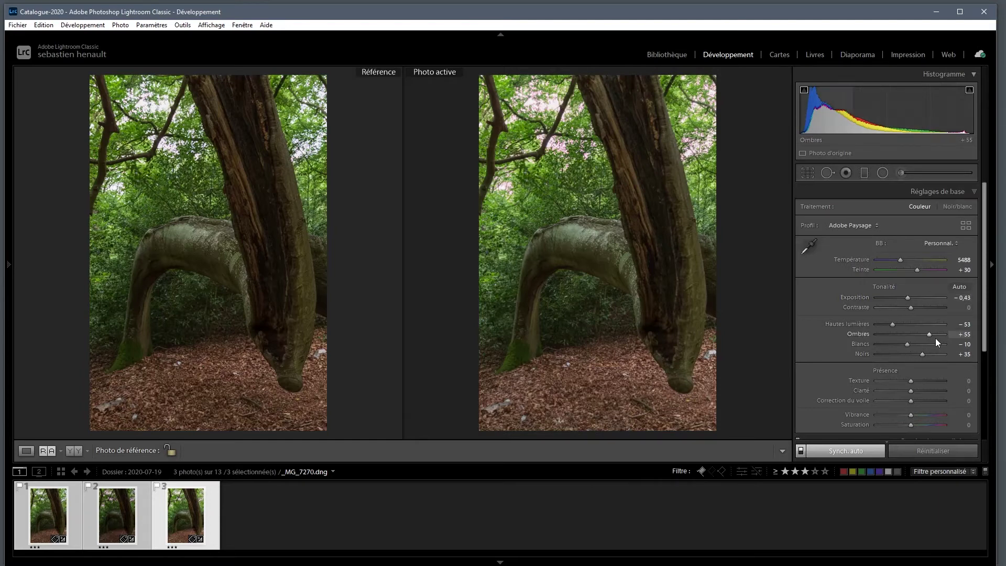
{"action": "left_click_drag", "start_coordinate": [893, 324], "coordinate": [889, 324]}
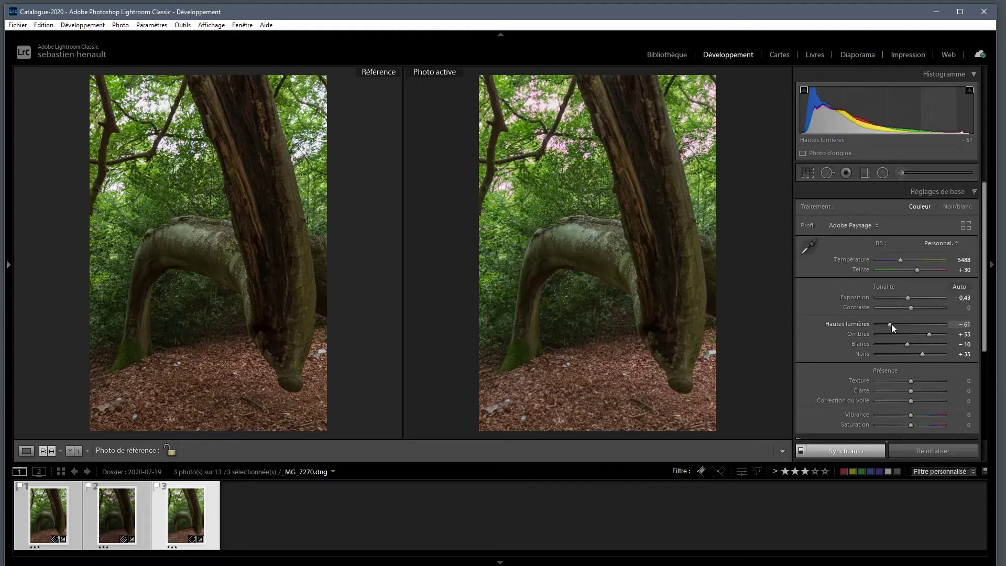
{"action": "double_click", "coordinate": [926, 332]}
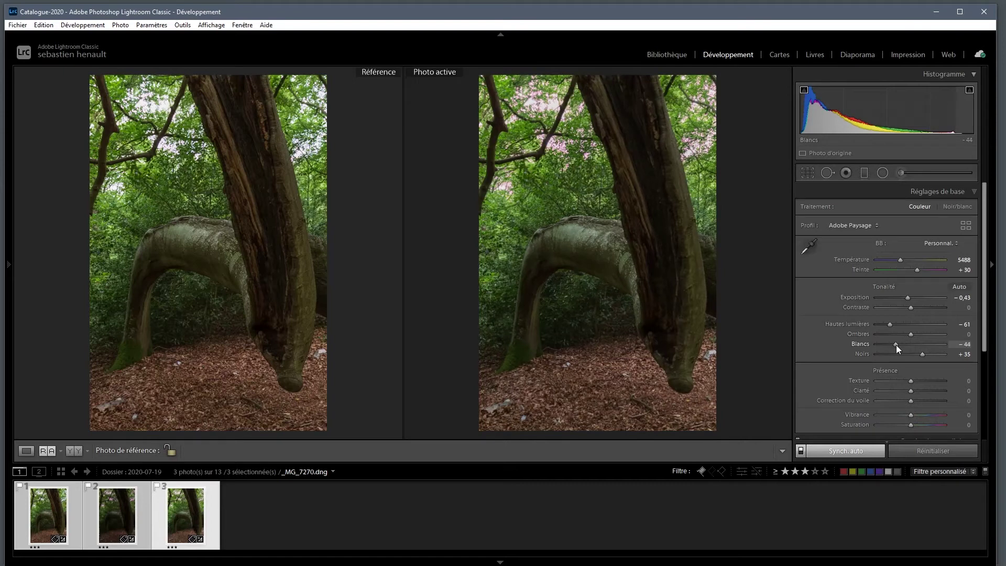
{"action": "left_click_drag", "start_coordinate": [896, 345], "coordinate": [896, 345]}
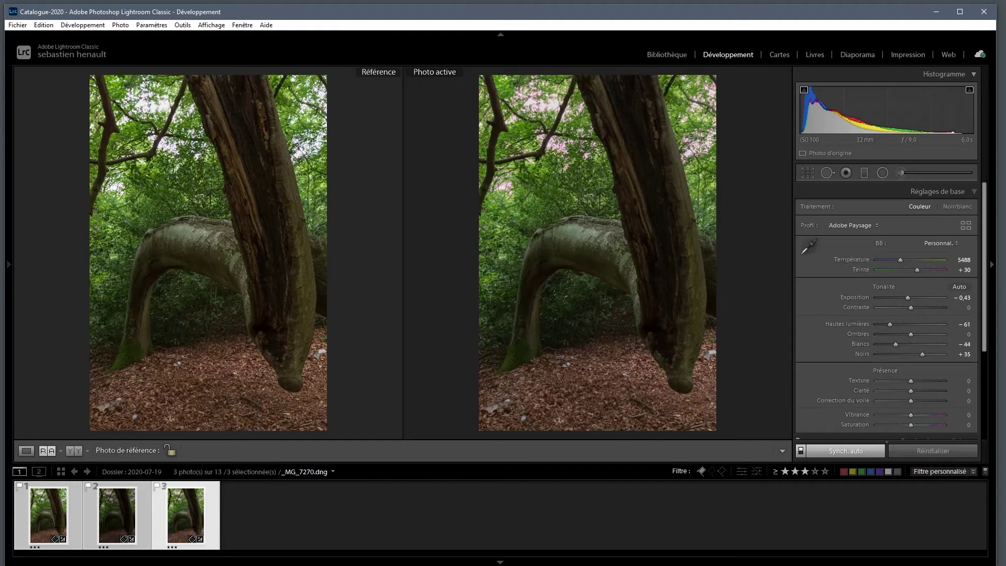
Step: From the library, open the three selected photos _MG_7268, _MG_7269 and _MG_7270 together as layers in Photoshop
{"action": "left_click", "coordinate": [669, 56]}
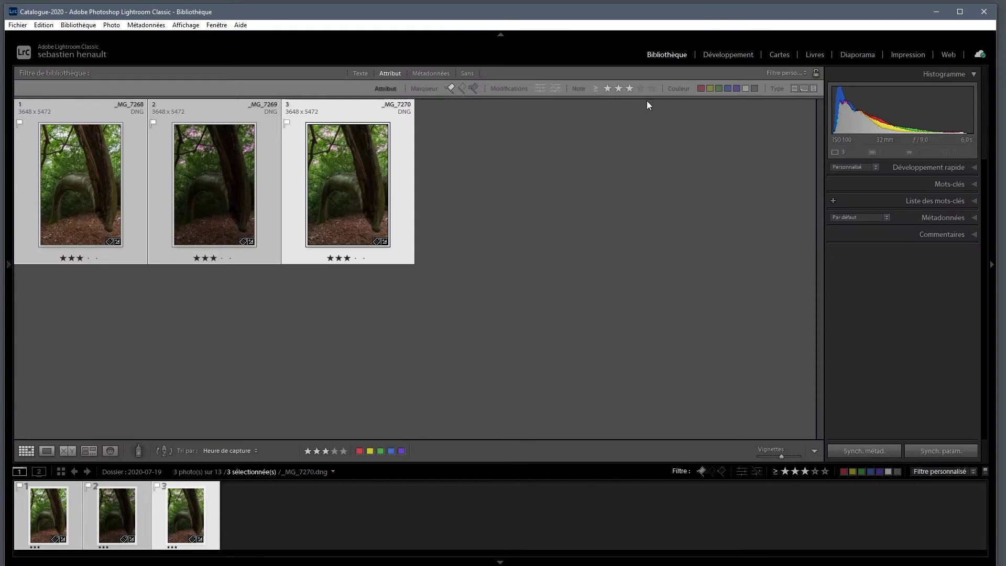
{"action": "left_click", "coordinate": [79, 178]}
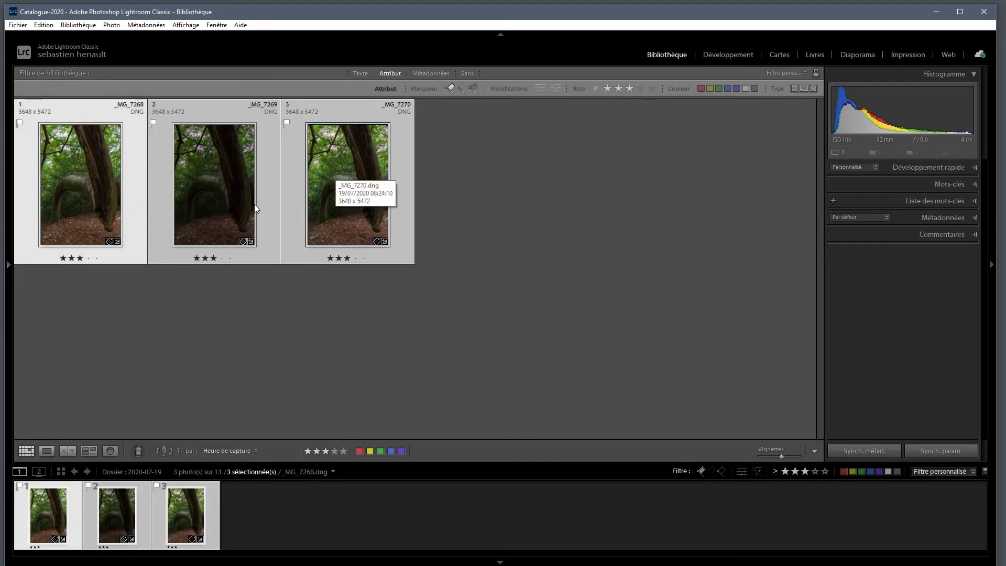
{"action": "right_click", "coordinate": [72, 194]}
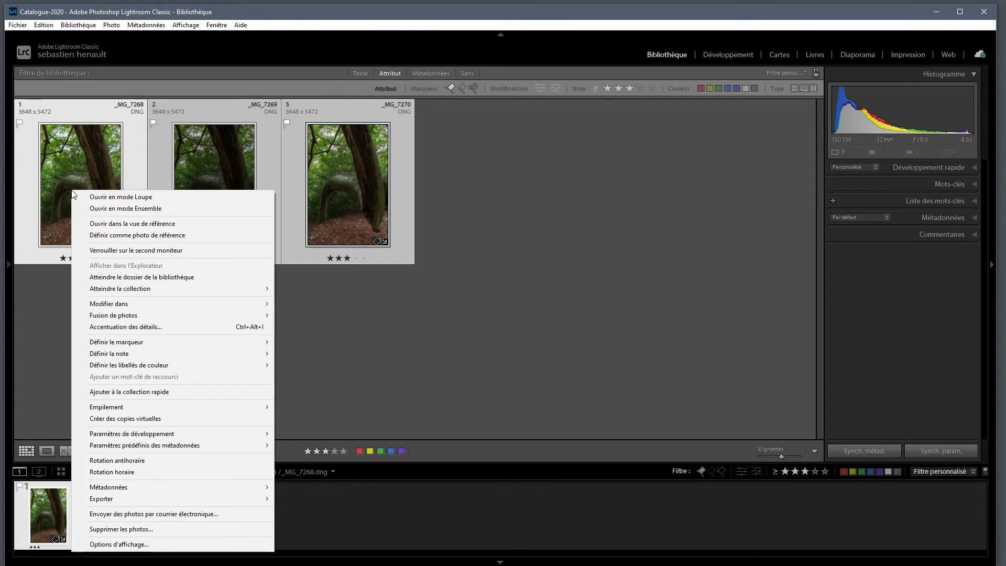
{"action": "mouse_move", "coordinate": [117, 308]}
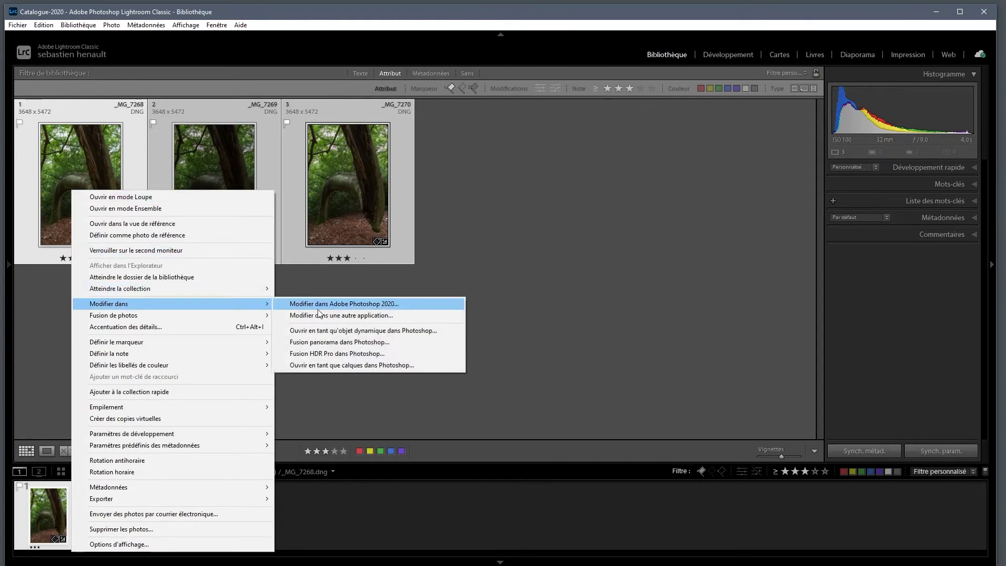
{"action": "left_click", "coordinate": [331, 366]}
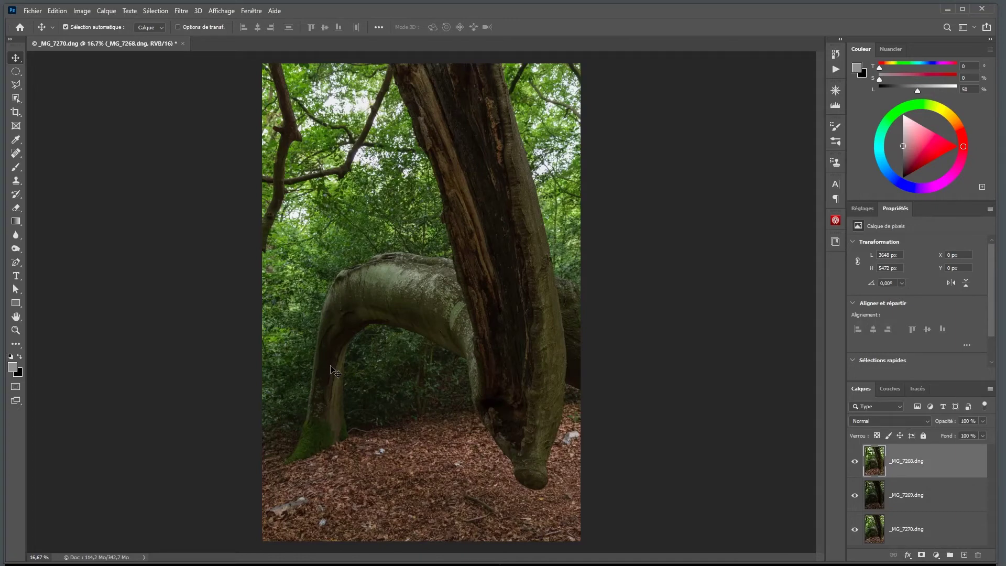
Step: Select all three photo layers and auto-align them with the Automatique projection
{"action": "left_click", "coordinate": [957, 531], "text": "shift"}
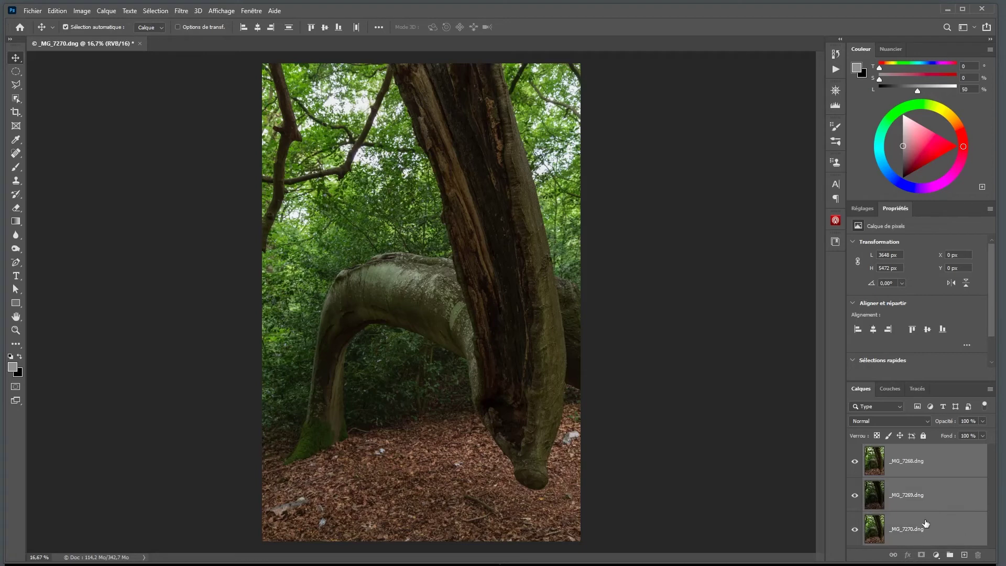
{"action": "left_click", "coordinate": [55, 11]}
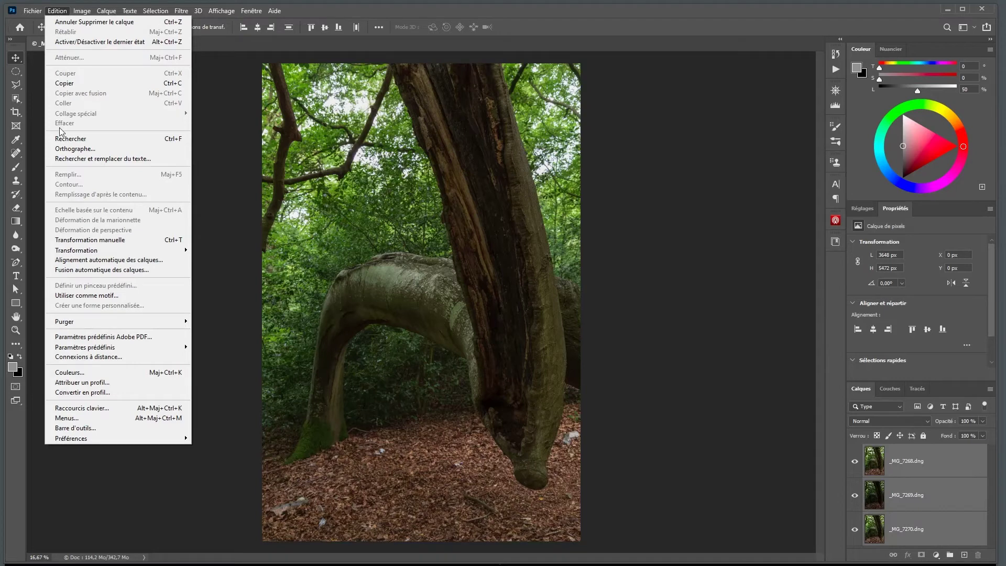
{"action": "left_click", "coordinate": [92, 260]}
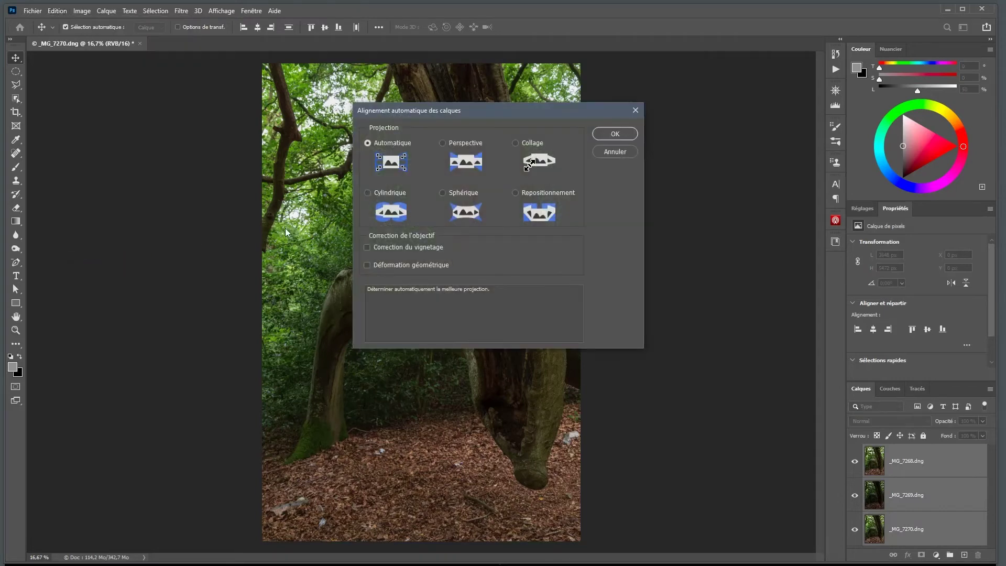
{"action": "left_click", "coordinate": [608, 135]}
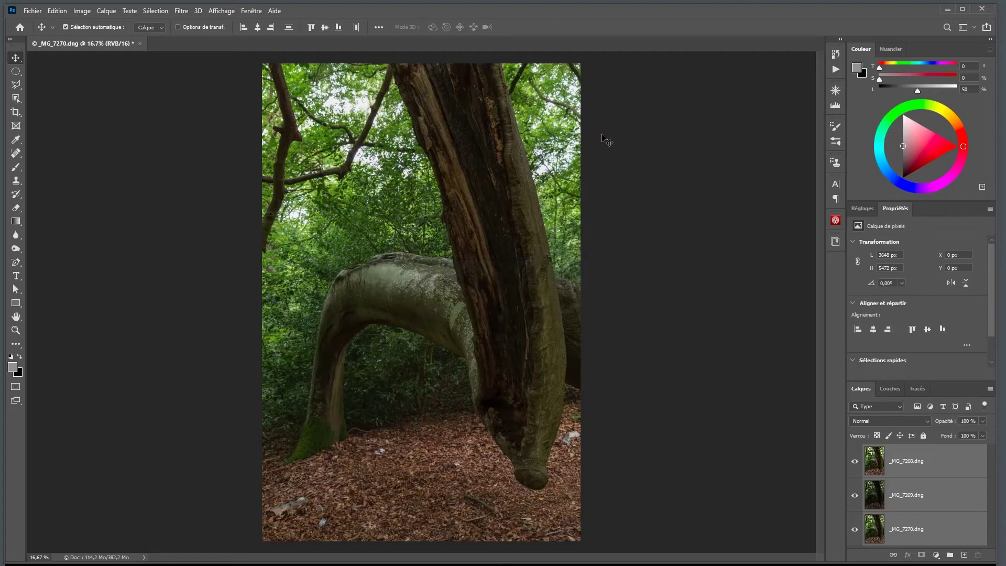
Step: Auto-blend the three aligned layers with the Empiler les images method and Tons et couleurs continus enabled
{"action": "left_click", "coordinate": [56, 11]}
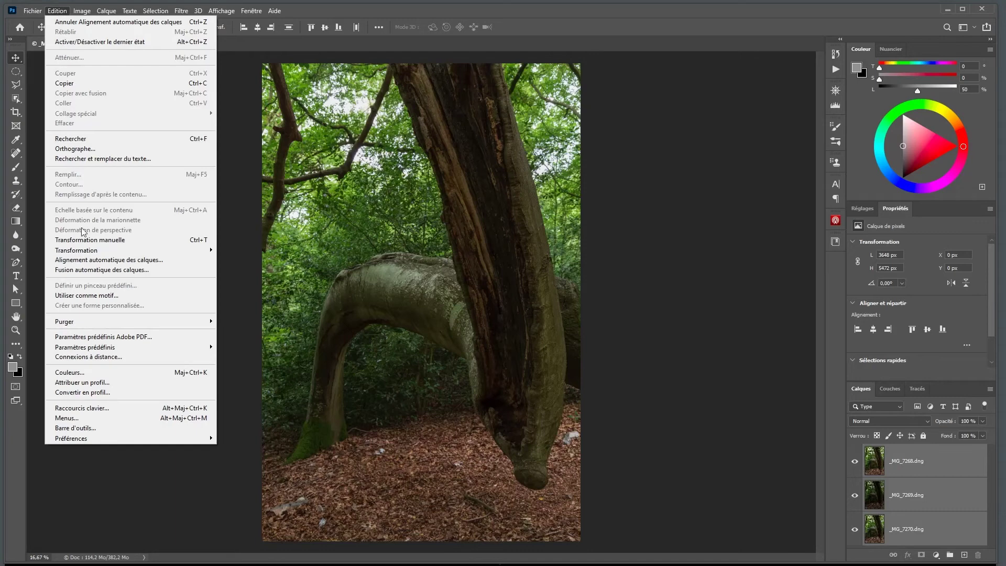
{"action": "left_click", "coordinate": [97, 269]}
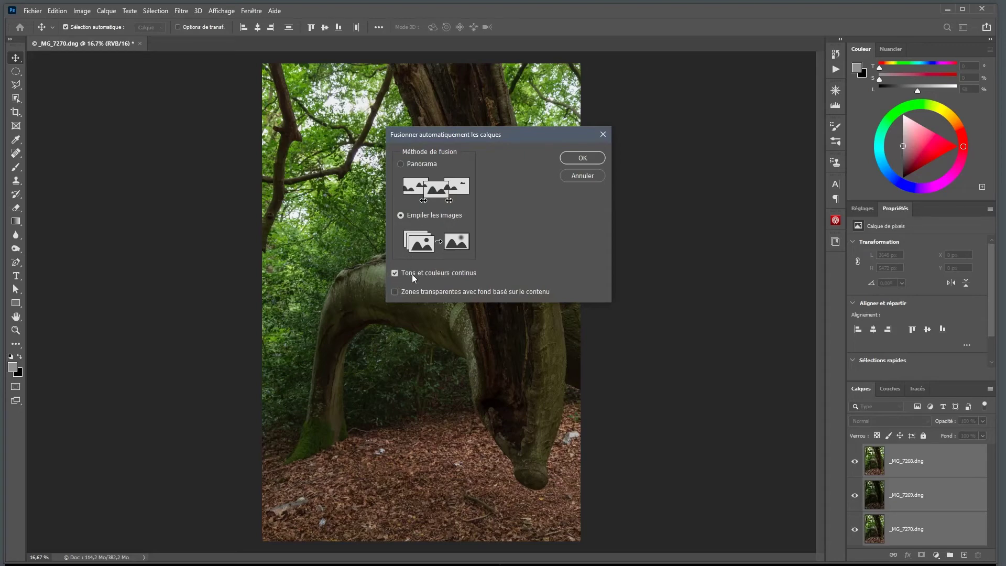
{"action": "left_click", "coordinate": [591, 157]}
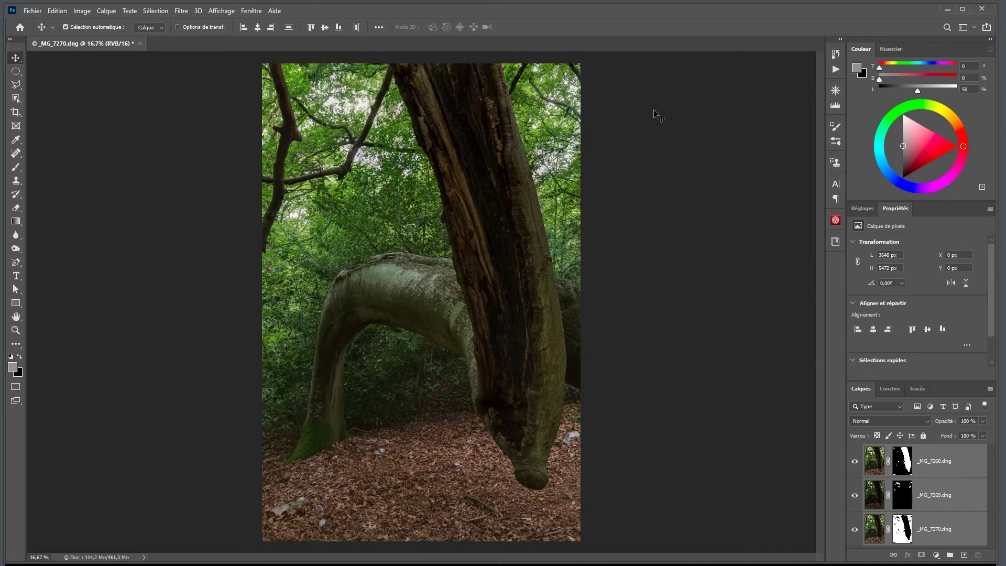
Step: Target the _MG_7268 layer mask with the Brush tool for touching up the leaning trunk, with white as the foreground colour
{"action": "key", "text": "z"}
{"action": "left_click_drag", "start_coordinate": [537, 218], "coordinate": [605, 277]}
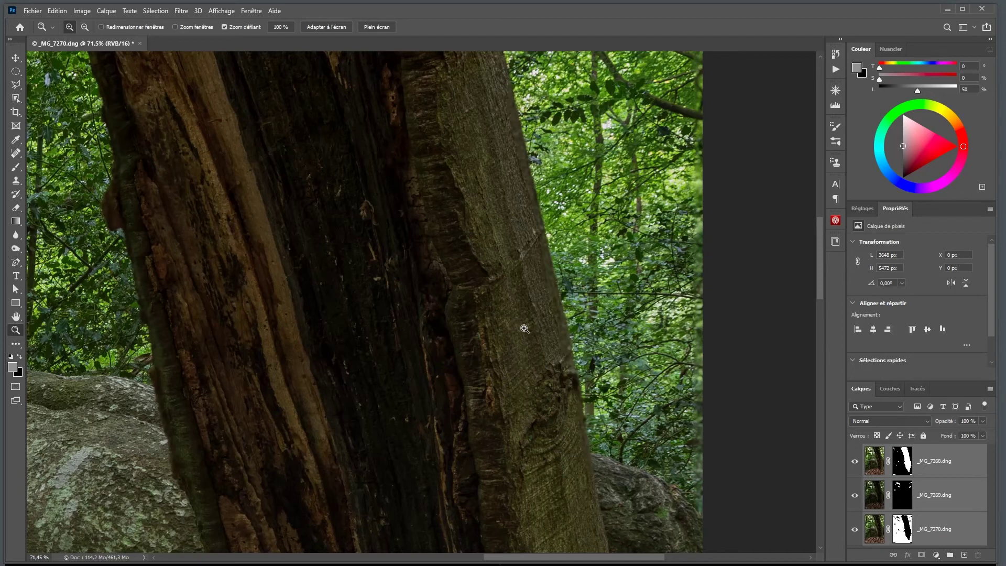
{"action": "left_click", "coordinate": [900, 464]}
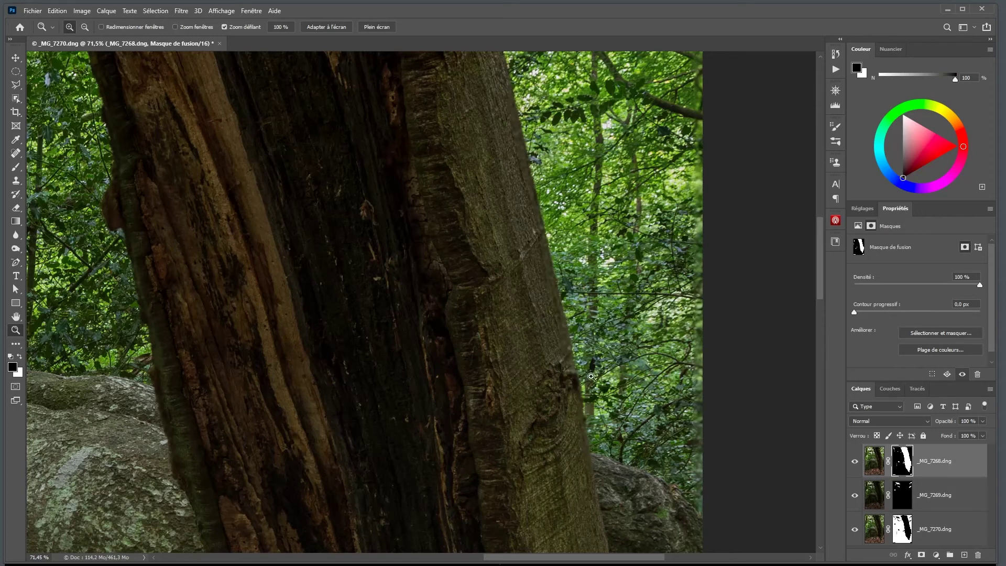
{"action": "key", "text": "b"}
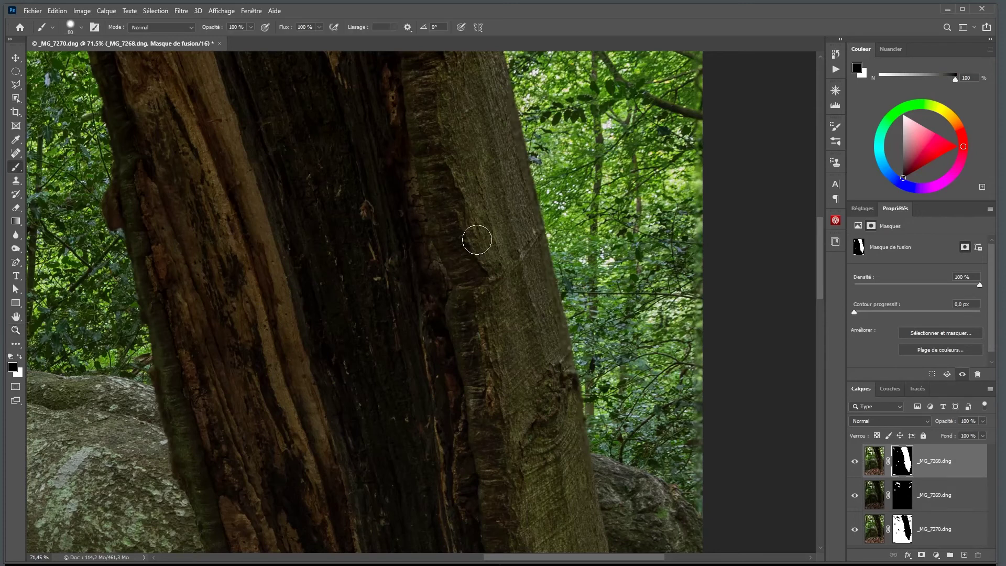
{"action": "key", "text": "x"}
{"action": "key", "text": "x"}
{"action": "left_click_drag", "start_coordinate": [498, 126], "coordinate": [503, 132]}
{"action": "key", "text": "x"}
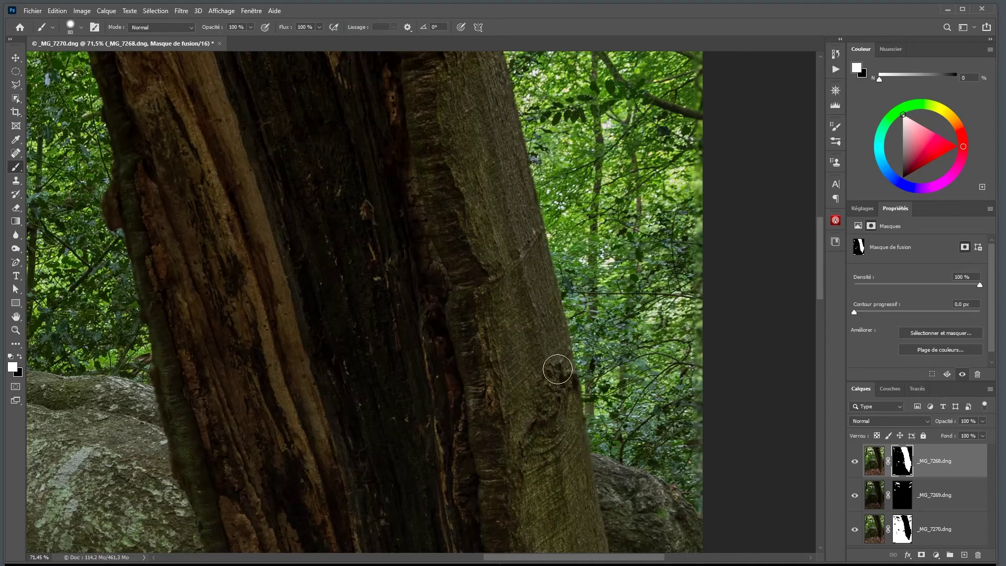
Step: Examine the blend along both edges of the leaning trunk, from its lower tip up to the top of the photo
{"action": "left_click_drag", "start_coordinate": [521, 318], "coordinate": [487, 202]}
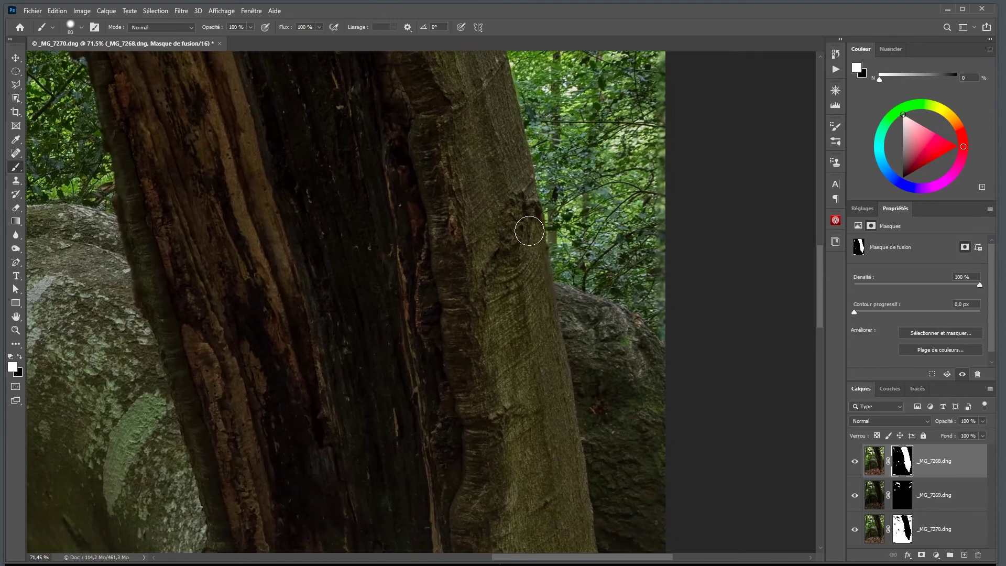
{"action": "left_click_drag", "start_coordinate": [572, 476], "coordinate": [424, 281]}
{"action": "left_click_drag", "start_coordinate": [539, 445], "coordinate": [438, 170]}
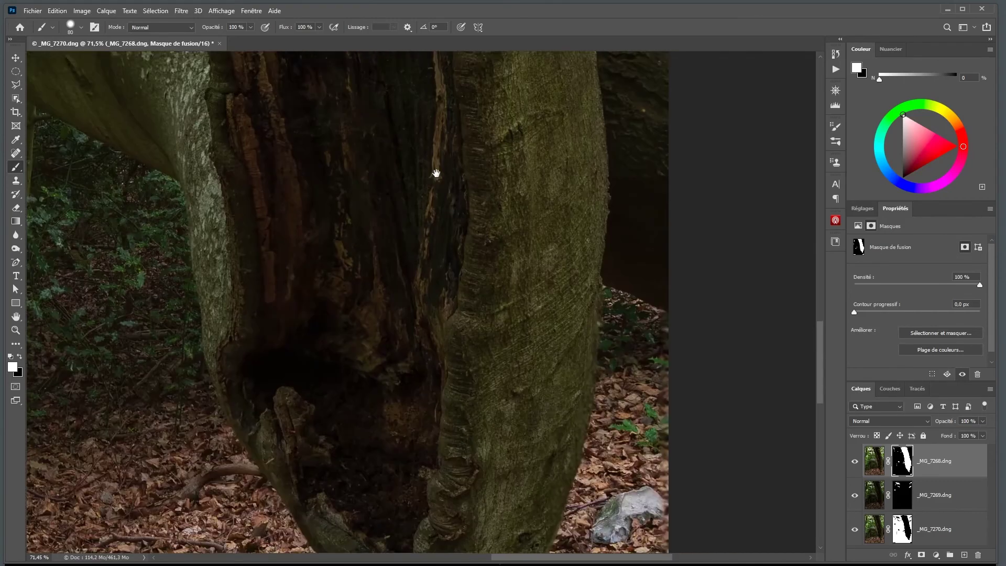
{"action": "left_click_drag", "start_coordinate": [503, 530], "coordinate": [505, 266]}
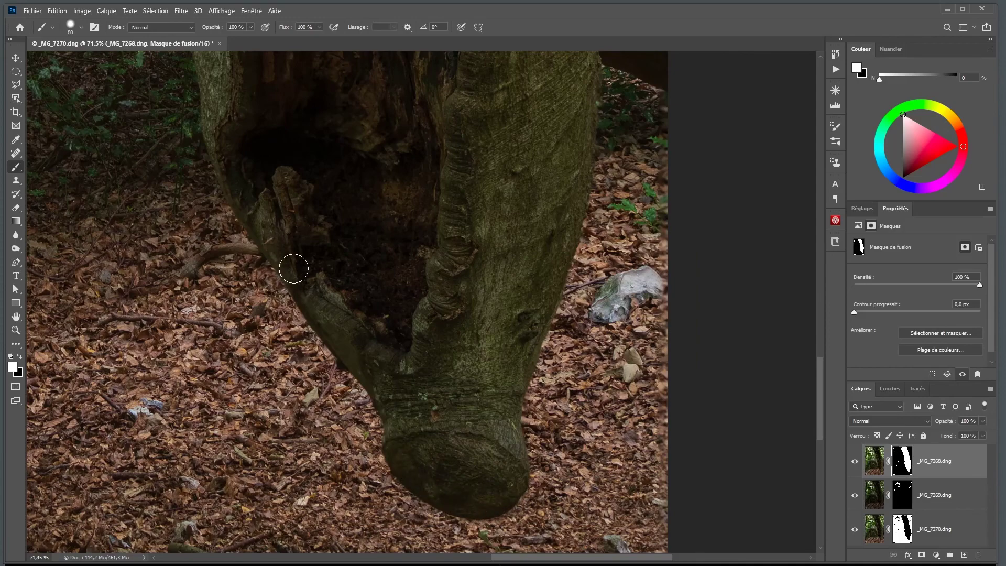
{"action": "left_click_drag", "start_coordinate": [234, 254], "coordinate": [382, 520]}
{"action": "scroll", "coordinate": [321, 157], "scroll_direction": "up", "scroll_amount": 5}
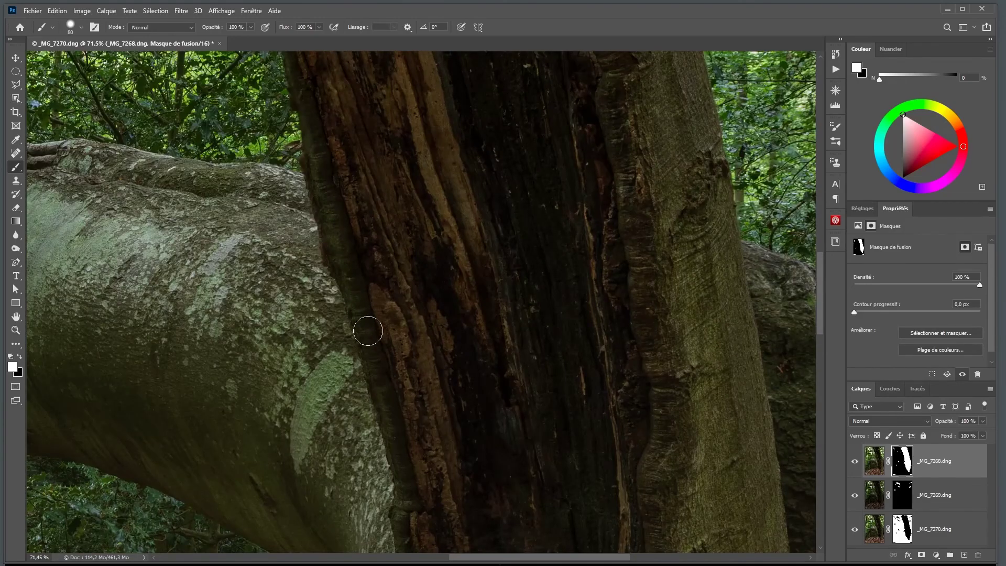
{"action": "scroll", "coordinate": [382, 209], "scroll_direction": "up", "scroll_amount": 5}
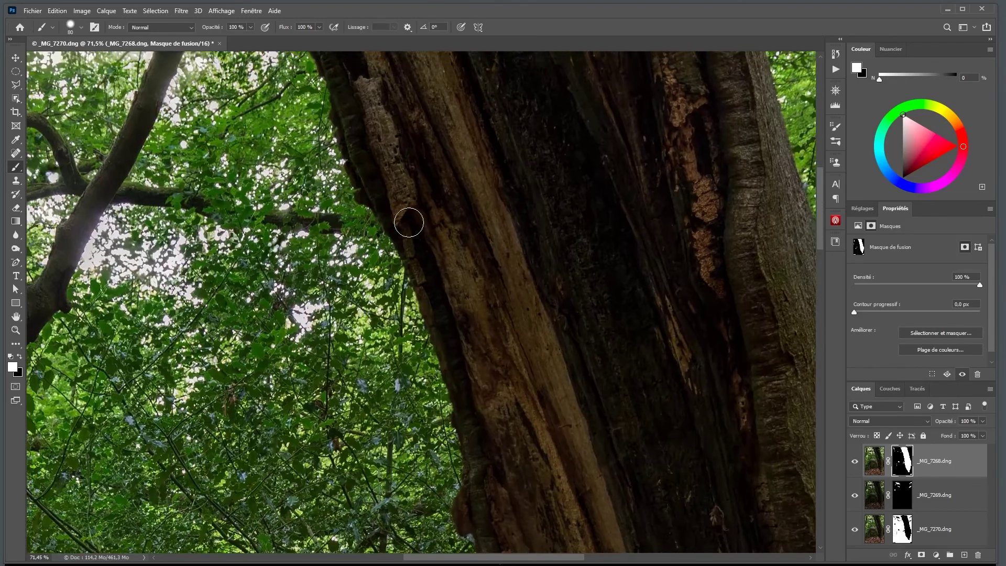
{"action": "scroll", "coordinate": [409, 220], "scroll_direction": "up", "scroll_amount": 5}
{"action": "scroll", "coordinate": [465, 321], "scroll_direction": "up", "scroll_amount": 5}
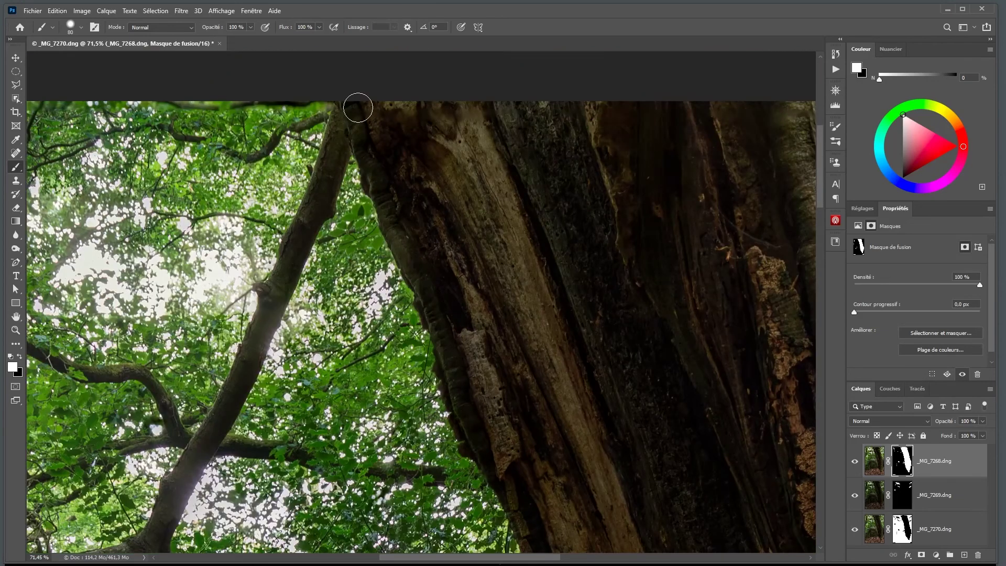
{"action": "scroll", "coordinate": [399, 265], "scroll_direction": "right", "scroll_amount": 5}
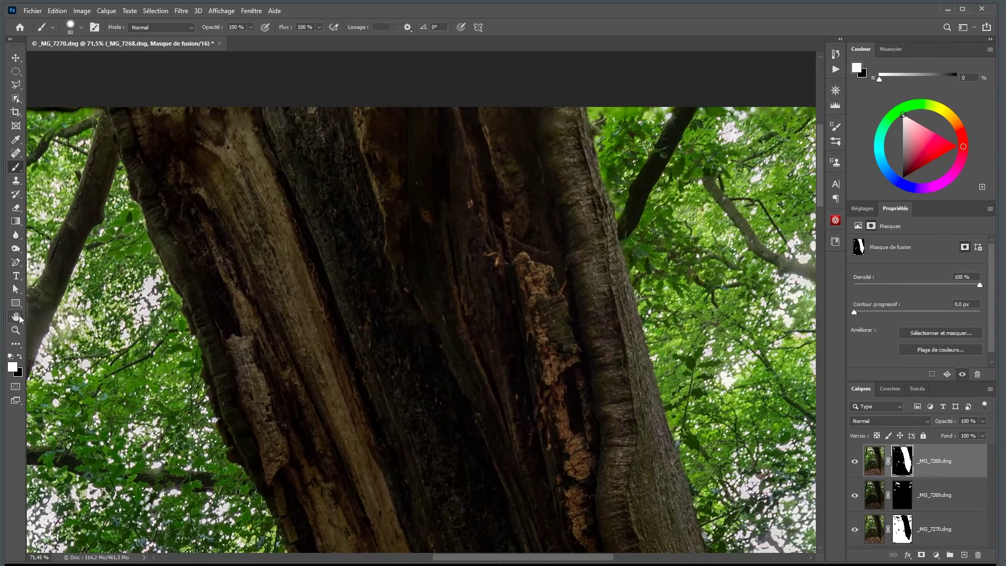
{"action": "double_click", "coordinate": [19, 316]}
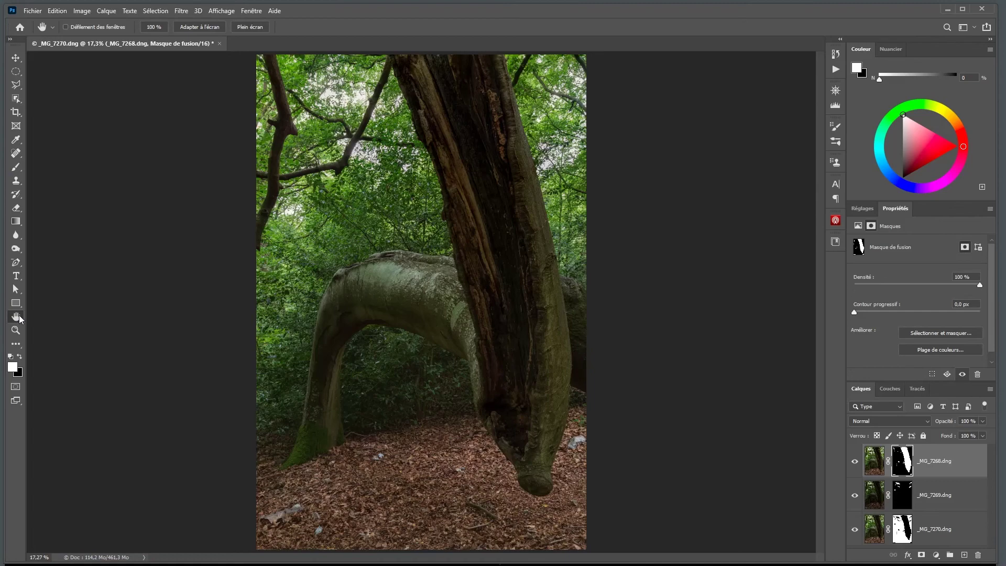
Step: Check the photo's right border for blending flaws and pull the crop frame slightly inward on all sides, keeping Format d'origine
{"action": "key", "text": "z"}
{"action": "left_click_drag", "start_coordinate": [587, 236], "coordinate": [658, 274]}
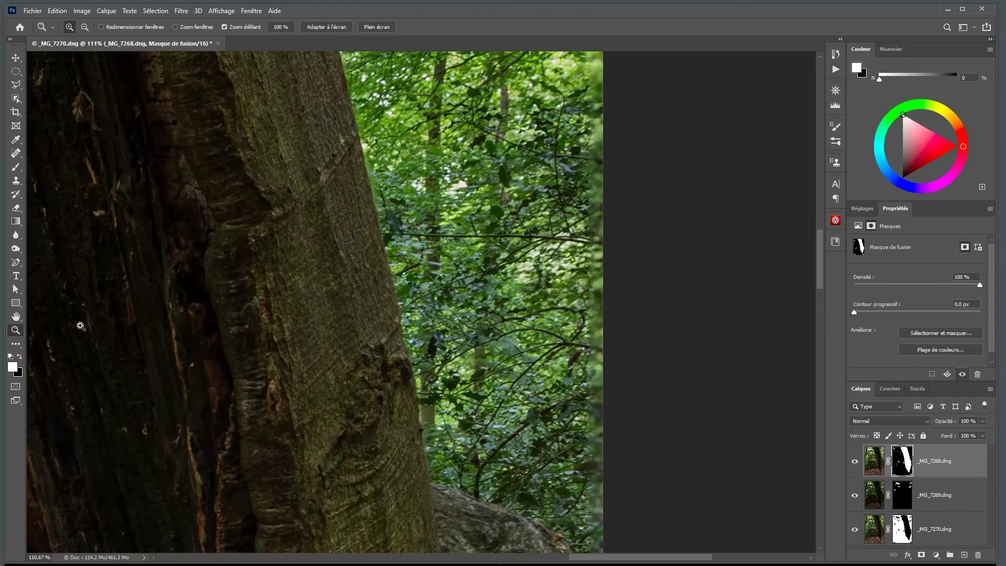
{"action": "double_click", "coordinate": [16, 316]}
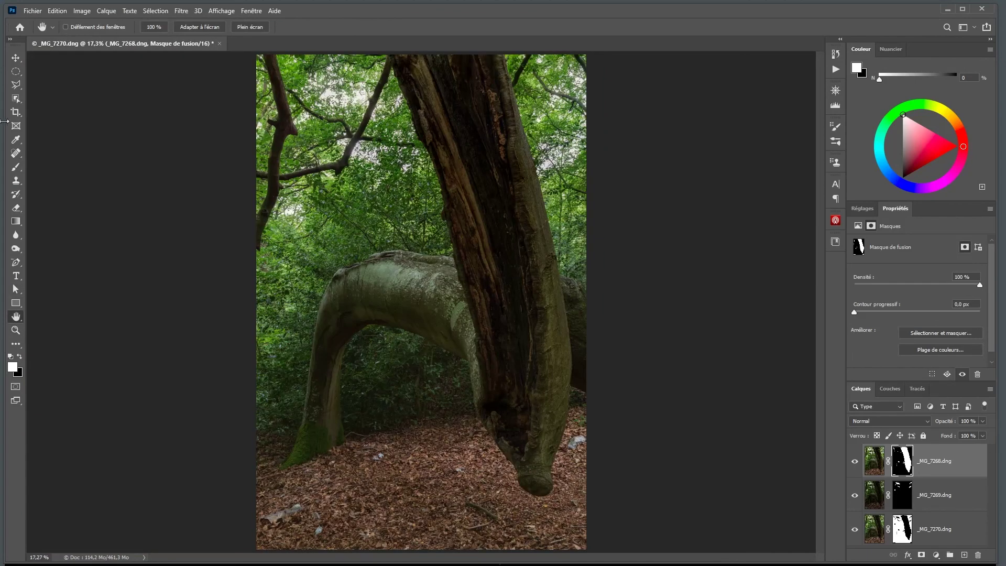
{"action": "left_click", "coordinate": [16, 111]}
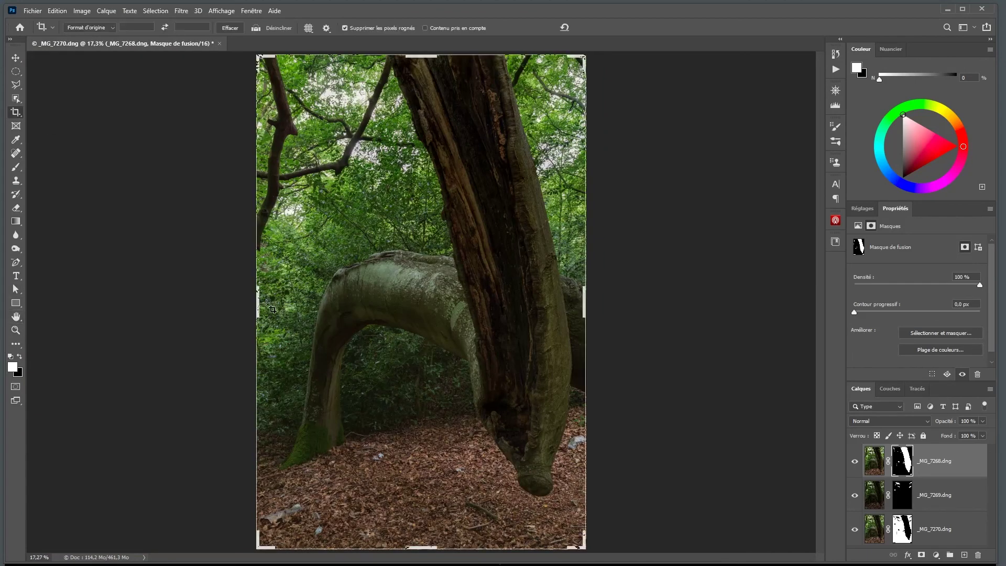
{"action": "left_click_drag", "start_coordinate": [259, 303], "coordinate": [264, 301]}
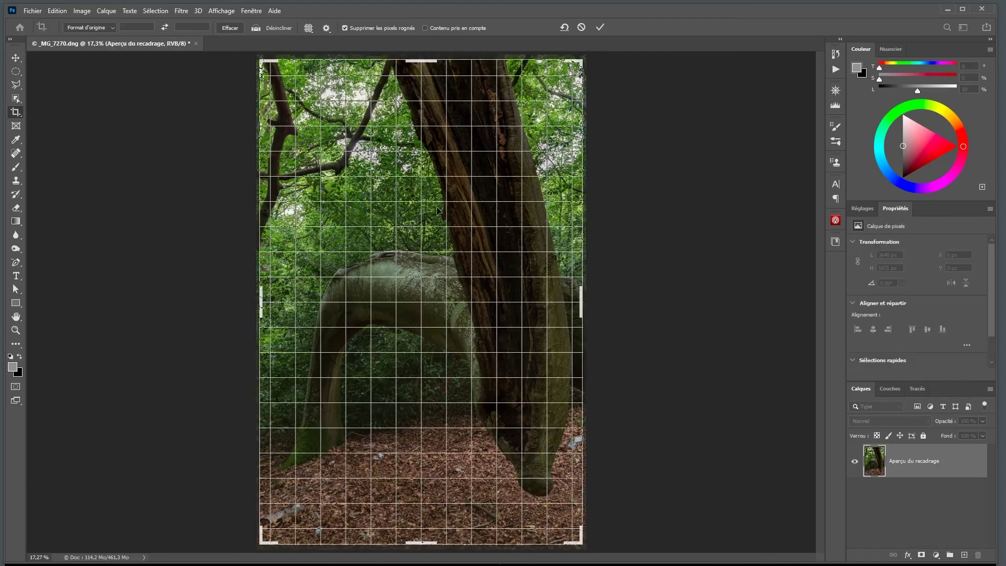